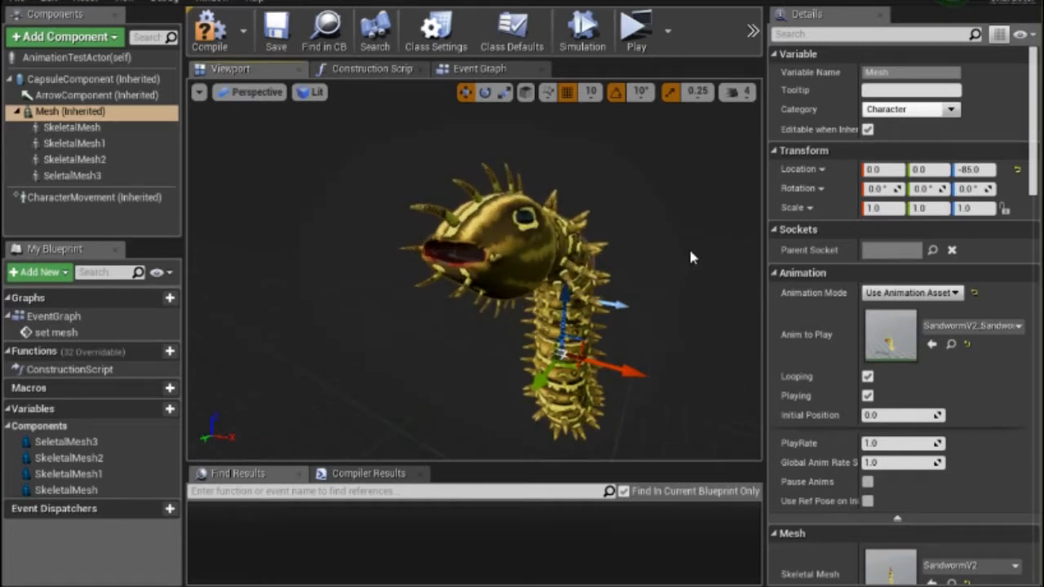
pyautogui.moveTo(689, 246)
pyautogui.mouseDown()
pyautogui.moveTo(674, 195)
pyautogui.moveTo(671, 248)
pyautogui.mouseUp()
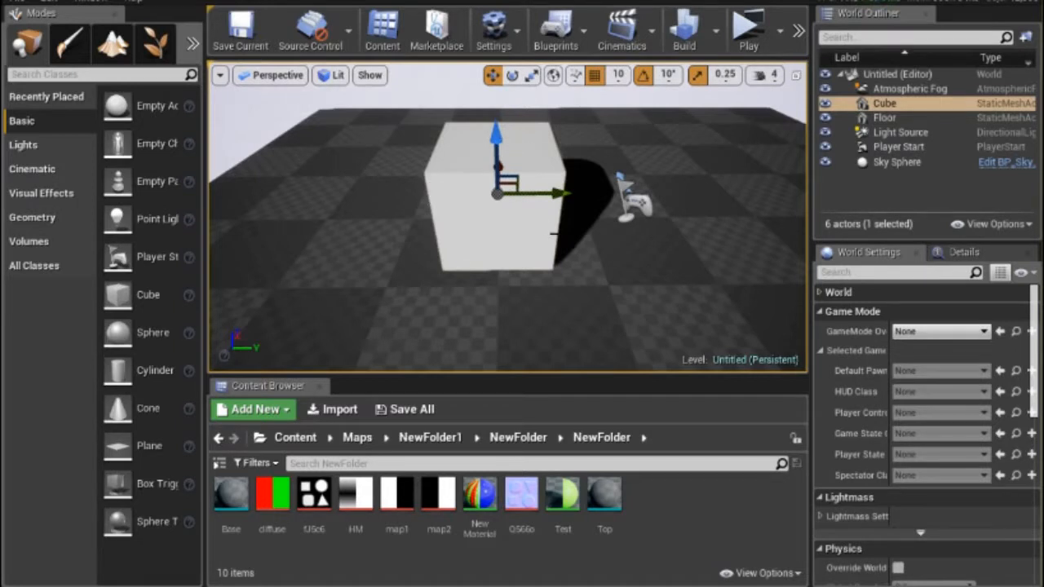
# Create a new material named Tutorial in the current content folder.
pyautogui.click(252, 410)
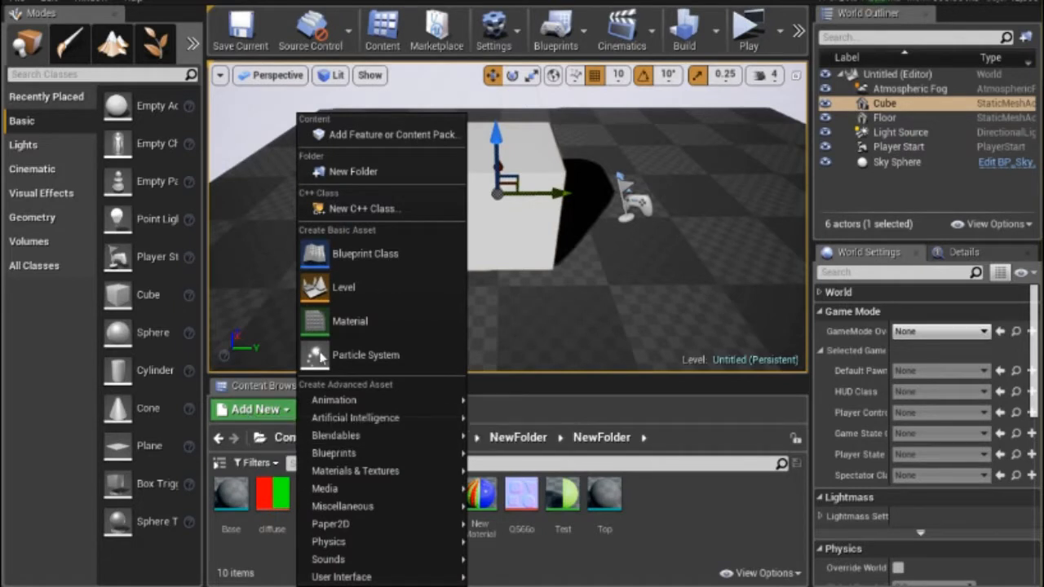
pyautogui.click(351, 322)
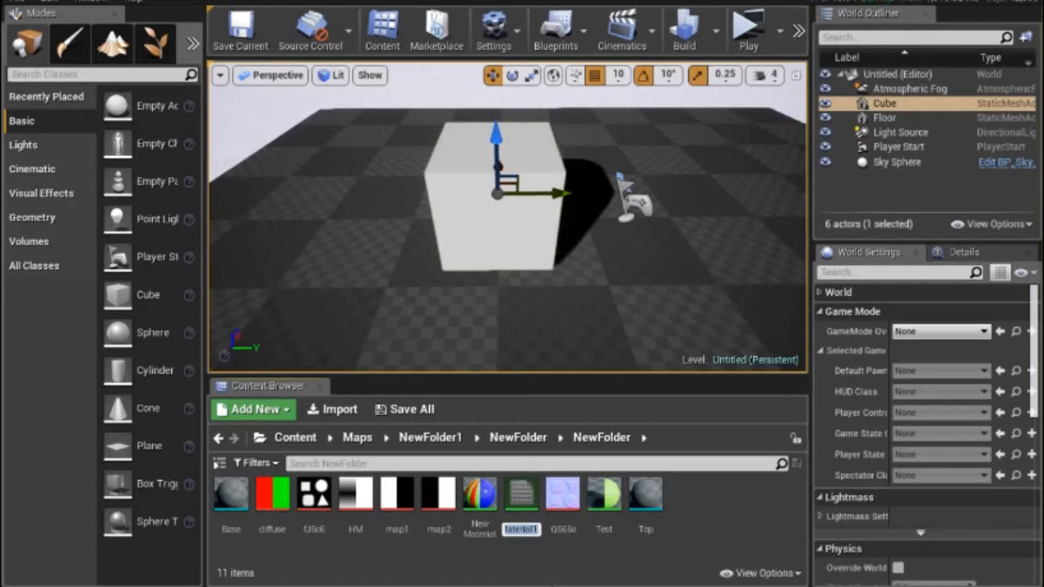
pyautogui.write('Tutorial')
pyautogui.press('Return')
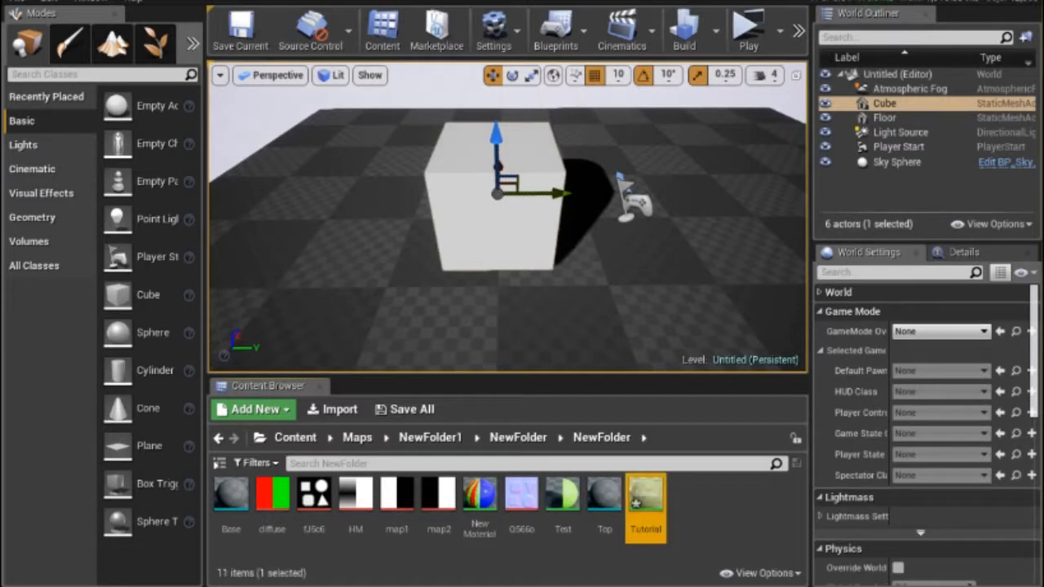
# Create a material function in the same folder and name it TutorialBase.
pyautogui.click(255, 409)
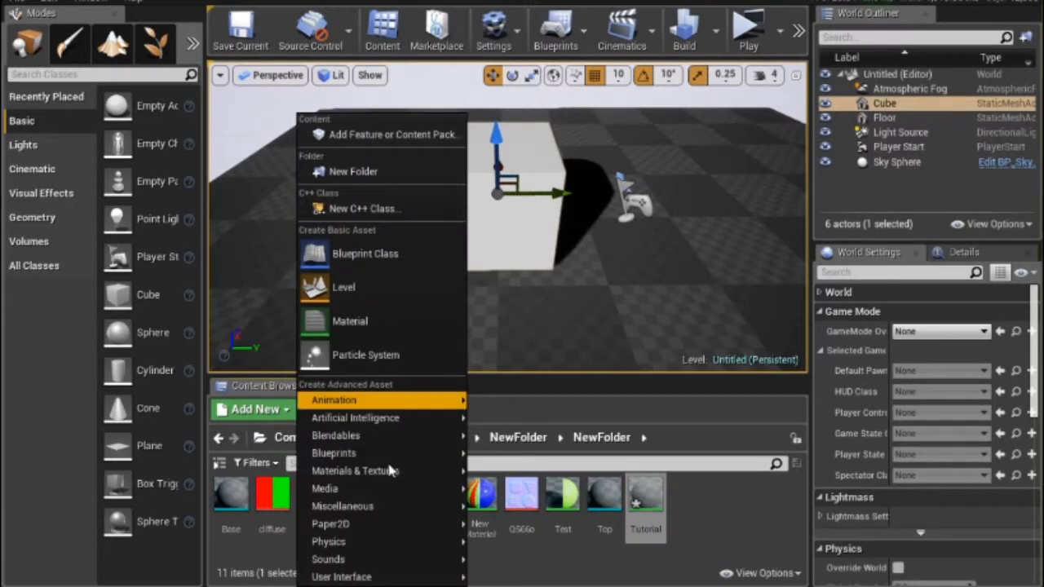
pyautogui.moveTo(384, 471)
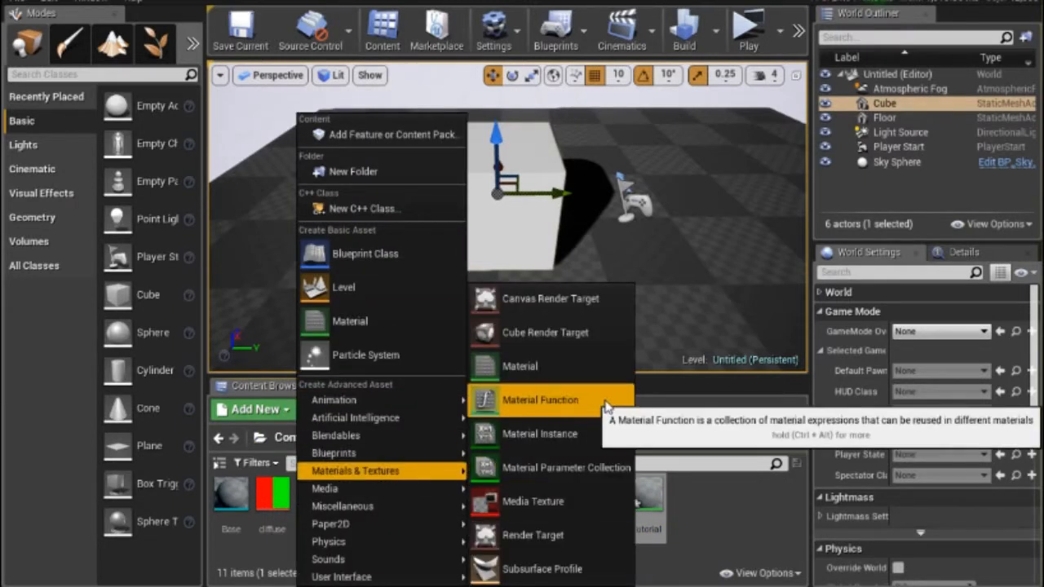
pyautogui.click(558, 399)
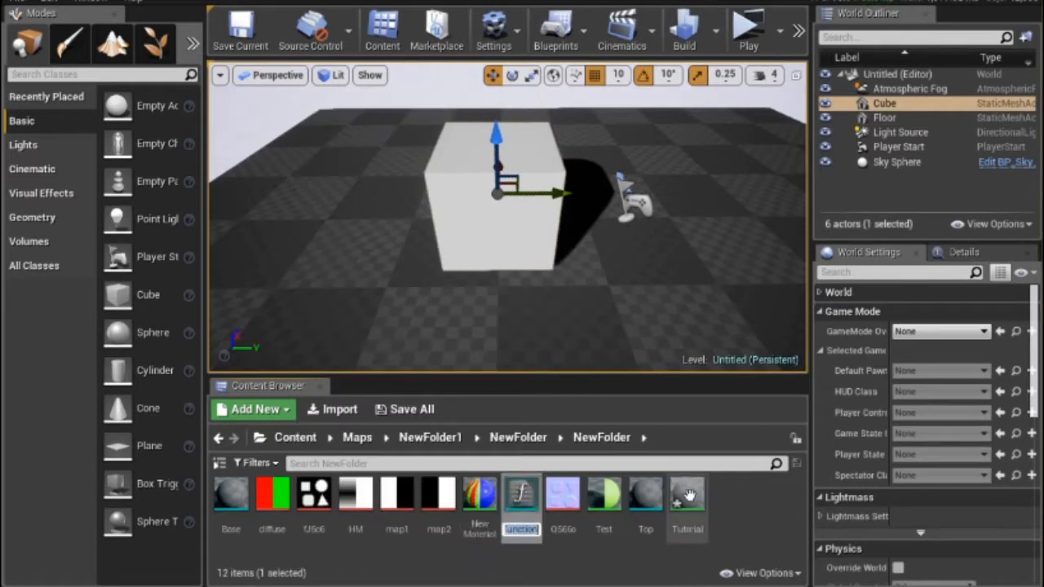
pyautogui.press('Return')
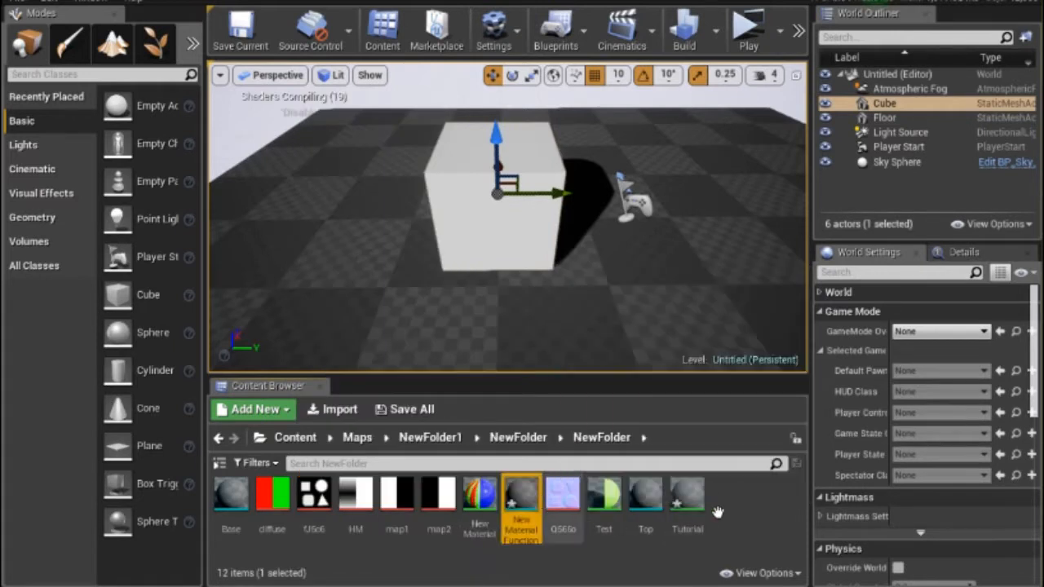
pyautogui.rightClick(522, 498)
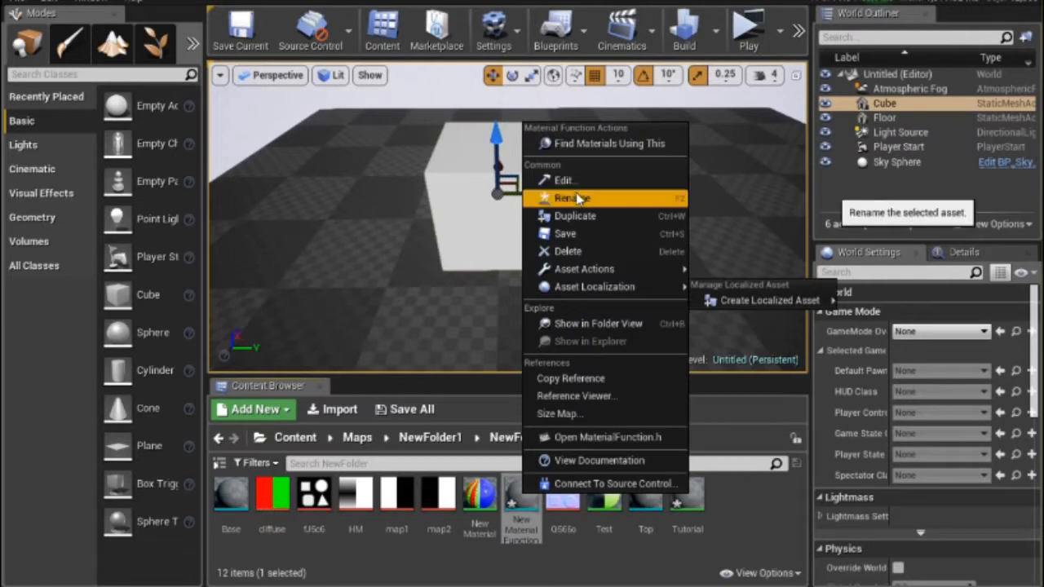
pyautogui.click(571, 198)
pyautogui.write('T')
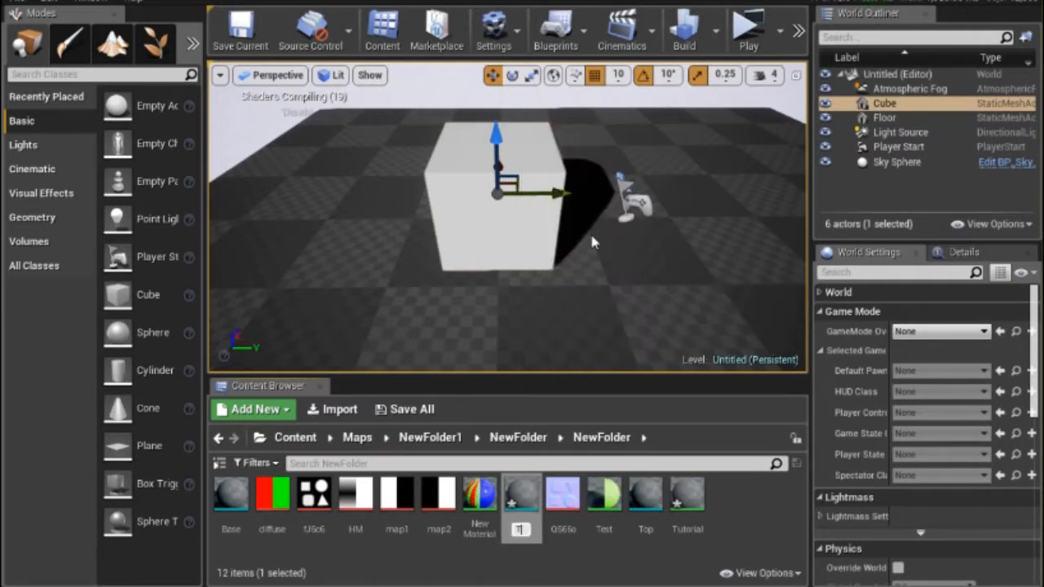
pyautogui.write('utorialBade')
pyautogui.press('Return')
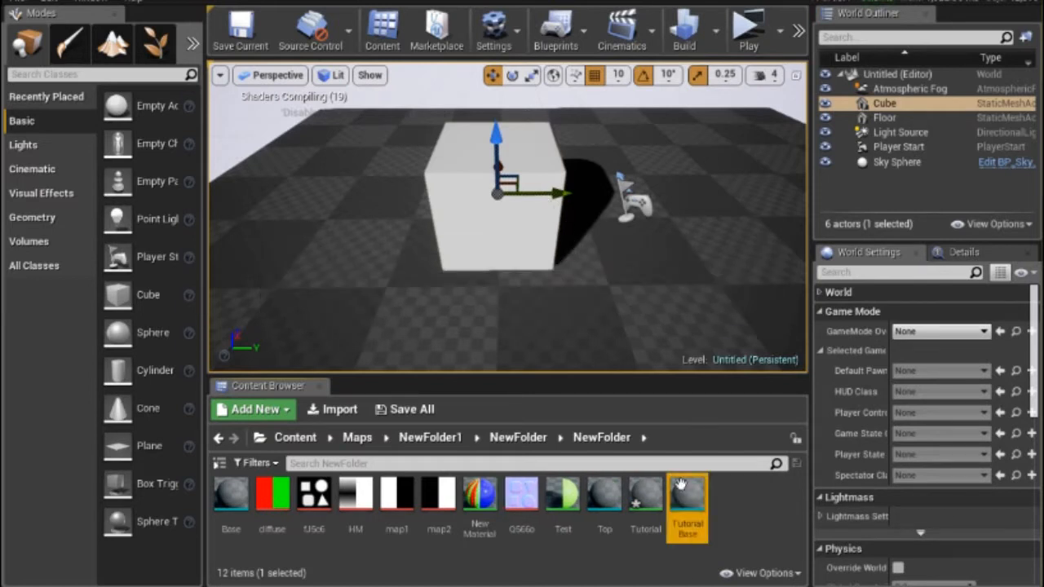
# Duplicate the TutorialBase material function and name the copy TutorialTop.
pyautogui.rightClick(680, 486)
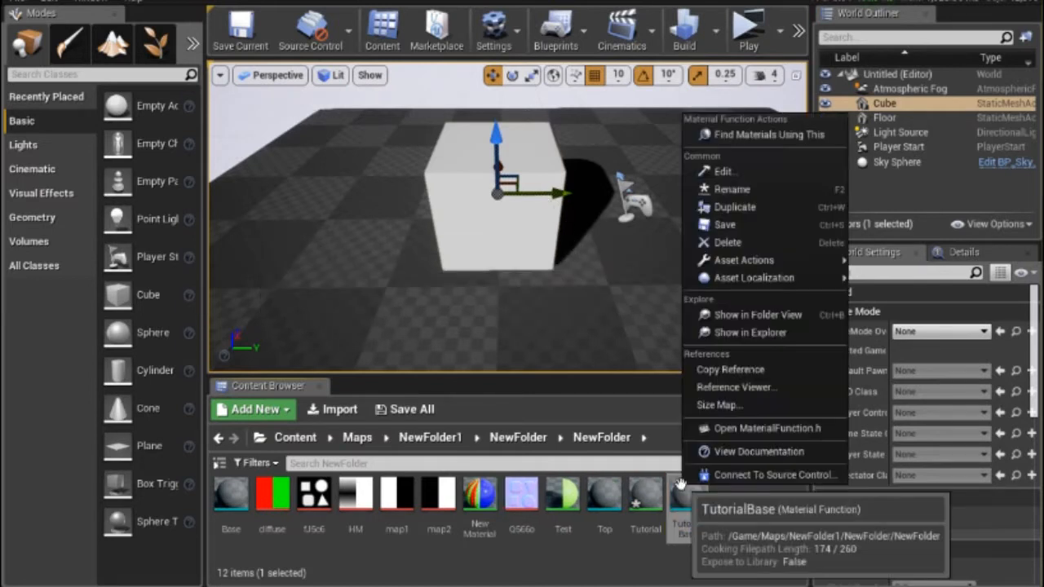
pyautogui.click(735, 208)
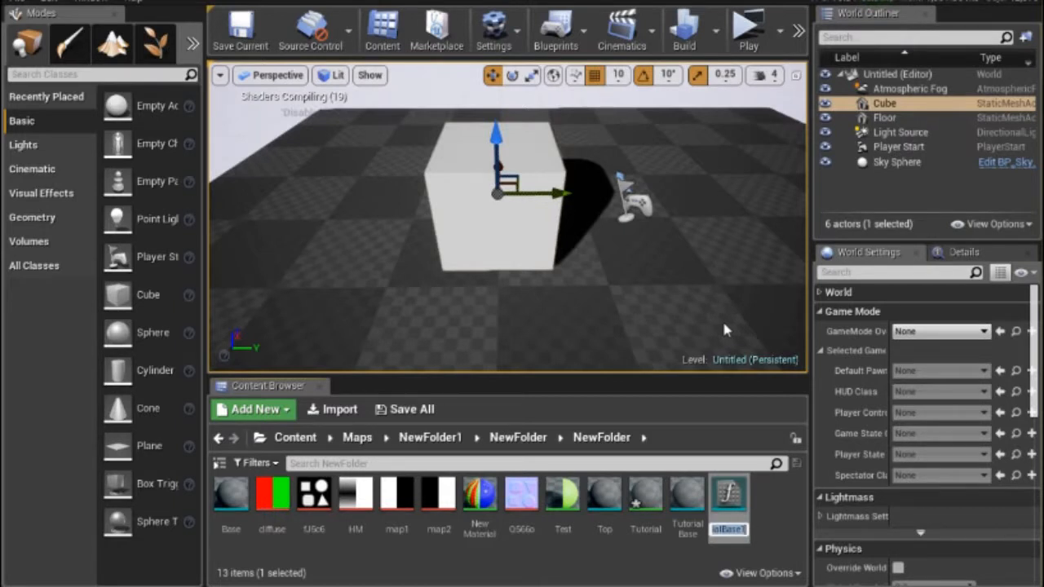
pyautogui.press('Right')
pyautogui.press('BackSpace')
pyautogui.press('BackSpace')
pyautogui.press('BackSpace')
pyautogui.press('BackSpace')
pyautogui.press('BackSpace')
pyautogui.write('Top')
pyautogui.press('Return')
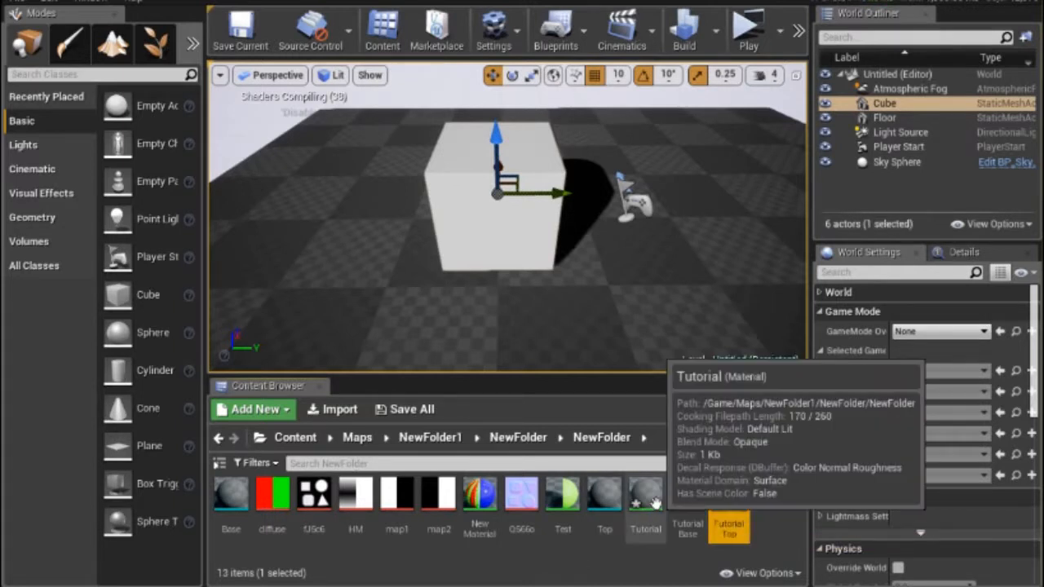
# Open the Tutorial material for editing and make free graph space beside its main node.
pyautogui.moveTo(657, 503); pyautogui.dragTo(500, 195)
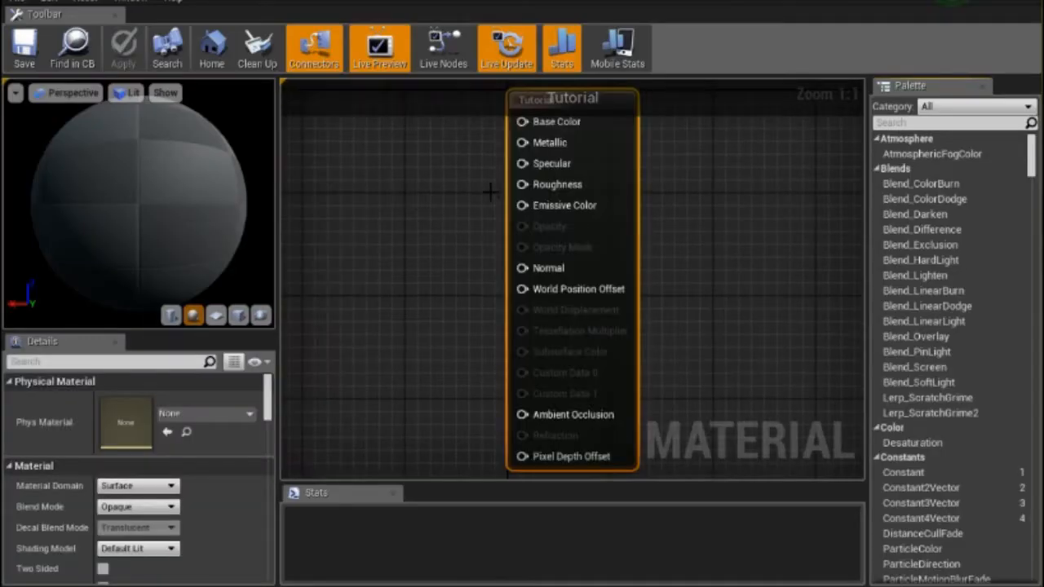
pyautogui.scroll(-1, 474, 202)
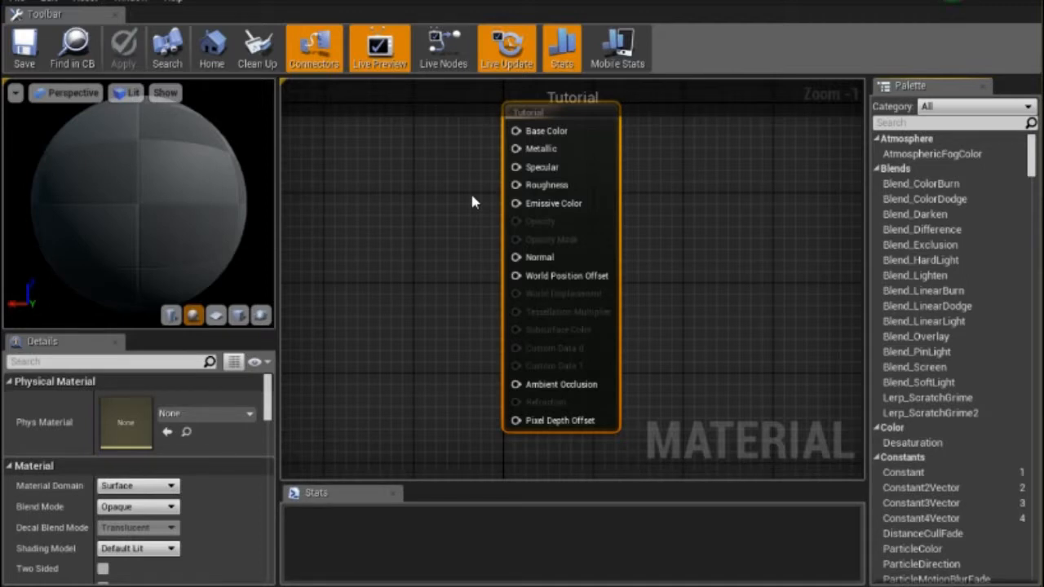
pyautogui.moveTo(415, 194); pyautogui.dragTo(489, 193, button='right')
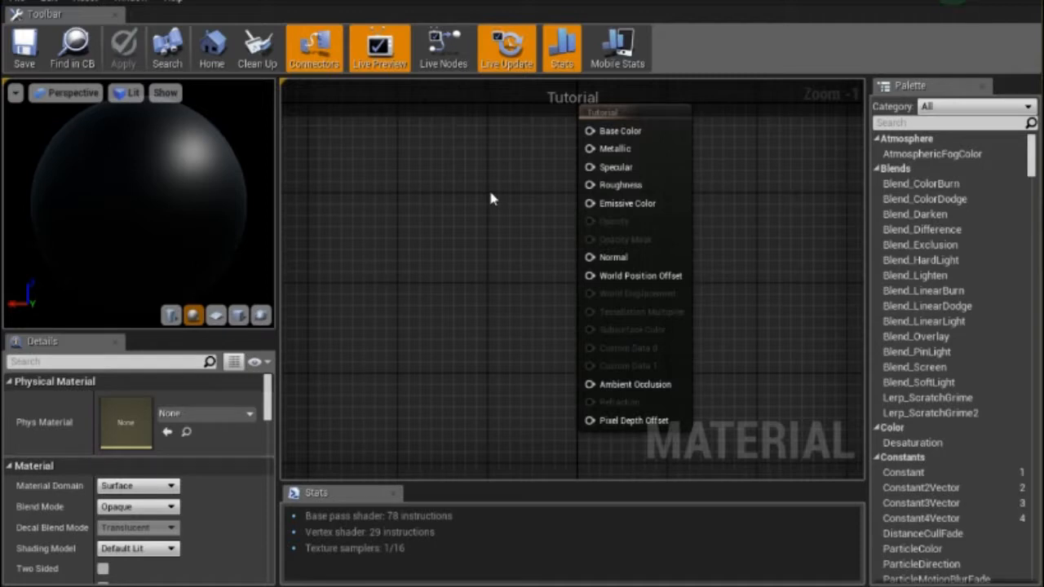
# Set the Tutorial material's blend mode to Masked and check the Opacity Mask input on its main node.
pyautogui.click(653, 209)
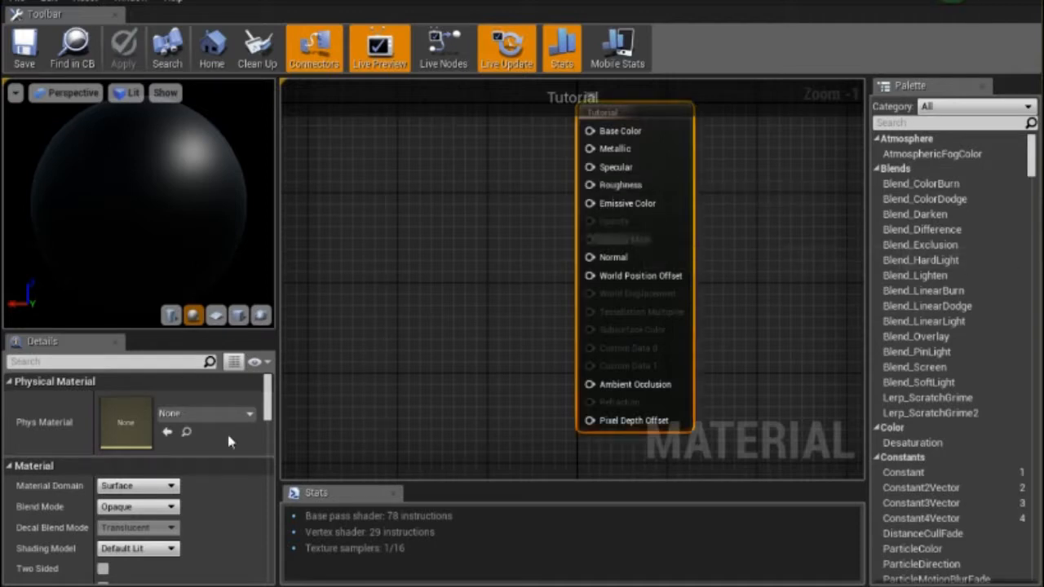
pyautogui.scroll(-5, 200, 473)
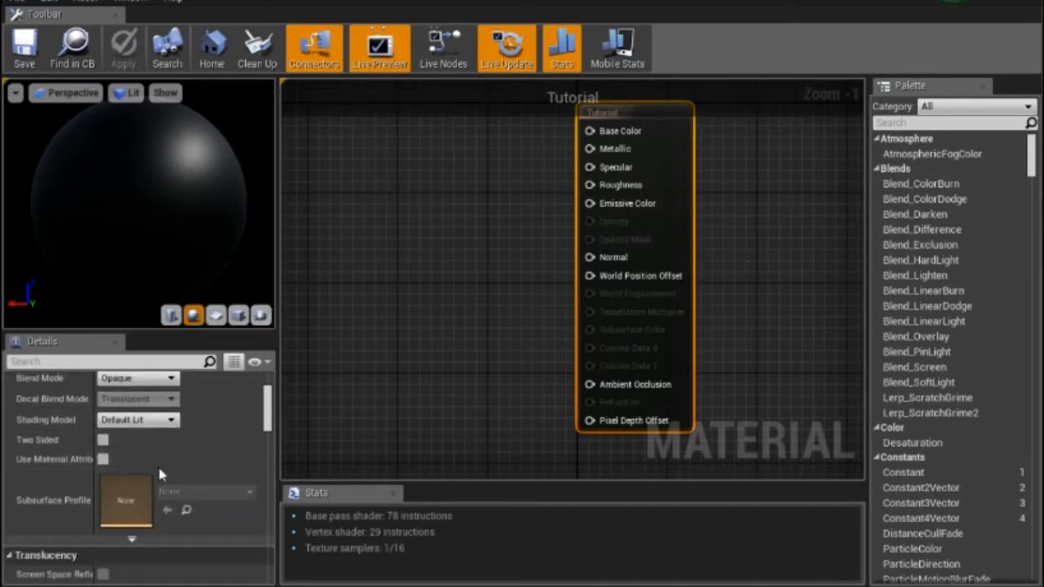
pyautogui.scroll(3, 160, 473)
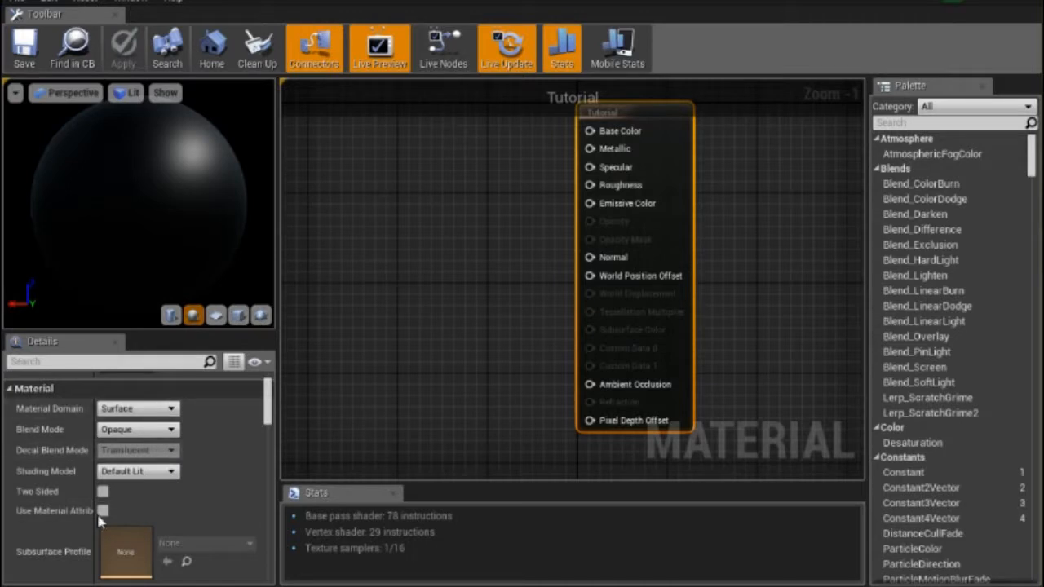
pyautogui.click(173, 432)
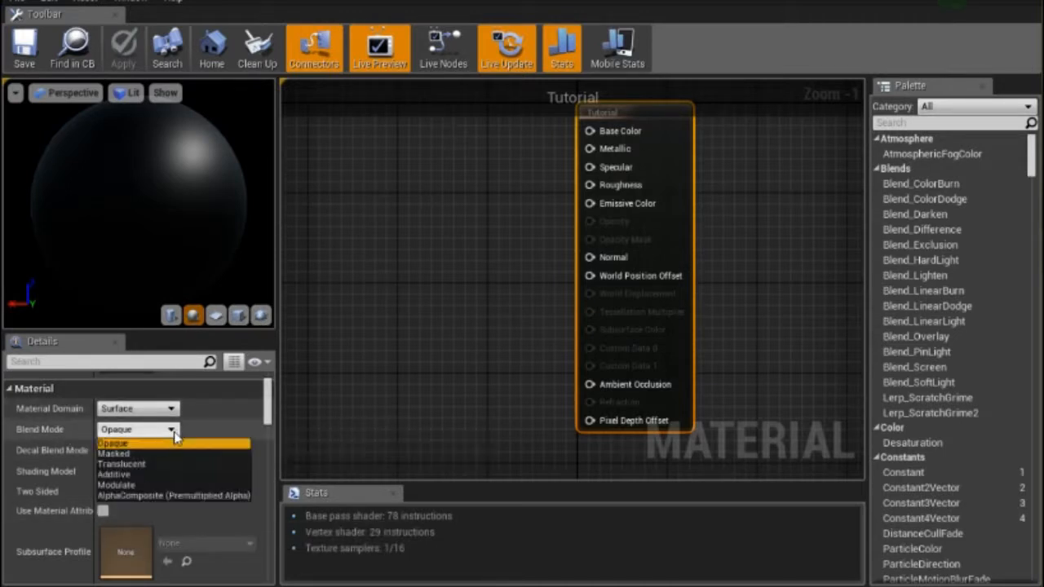
pyautogui.click(125, 454)
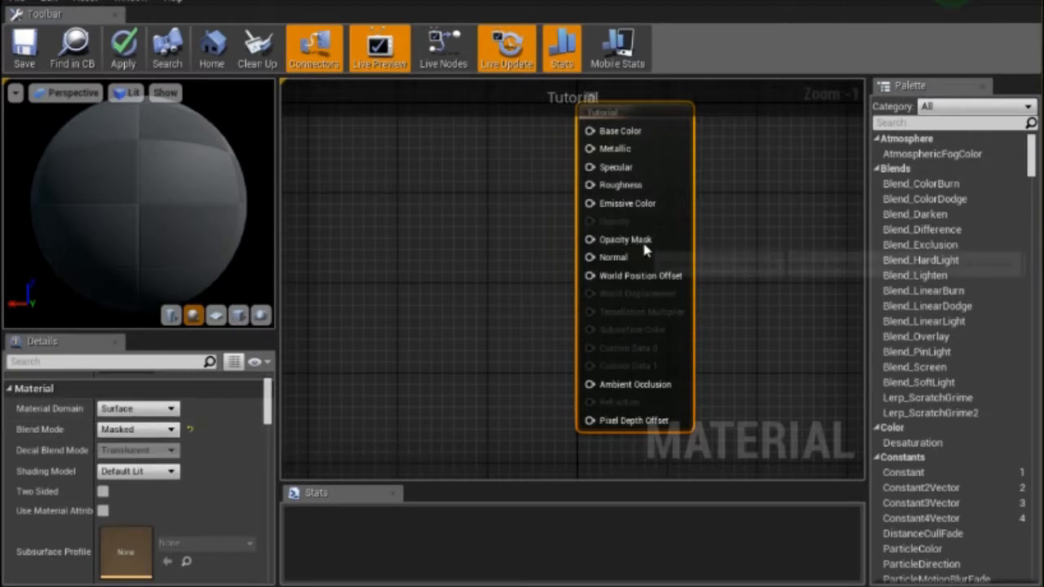
pyautogui.moveTo(644, 248)
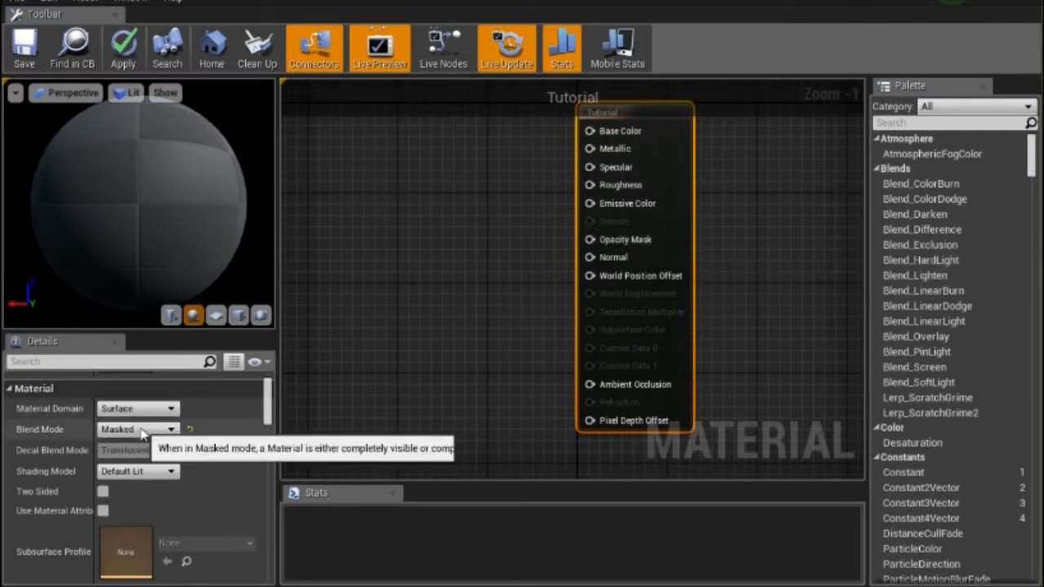
# Set the Tutorial material's blend mode to Translucent and return to the level editor.
pyautogui.click(139, 430)
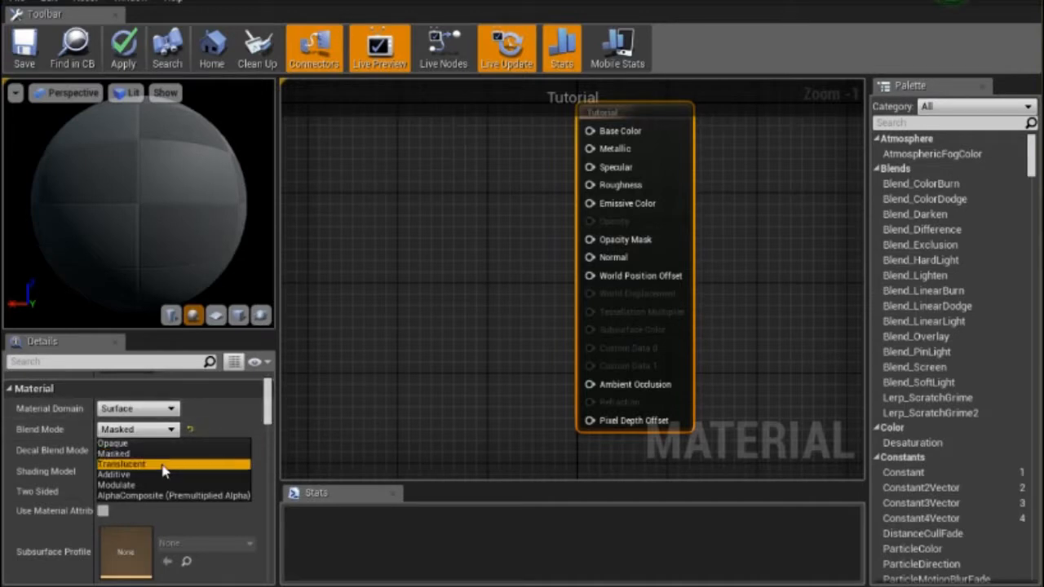
pyautogui.click(162, 463)
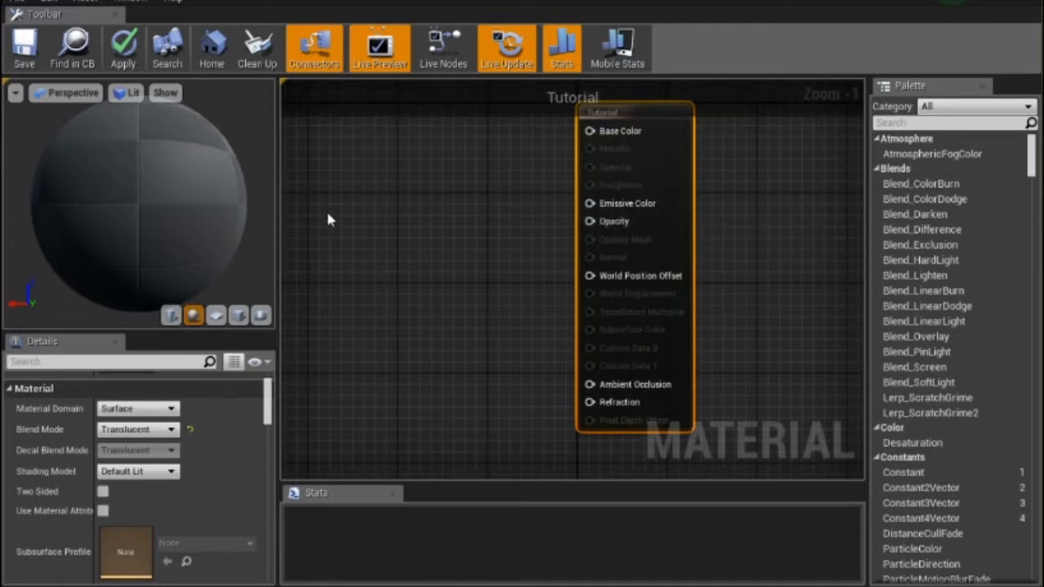
pyautogui.click(953, 1)
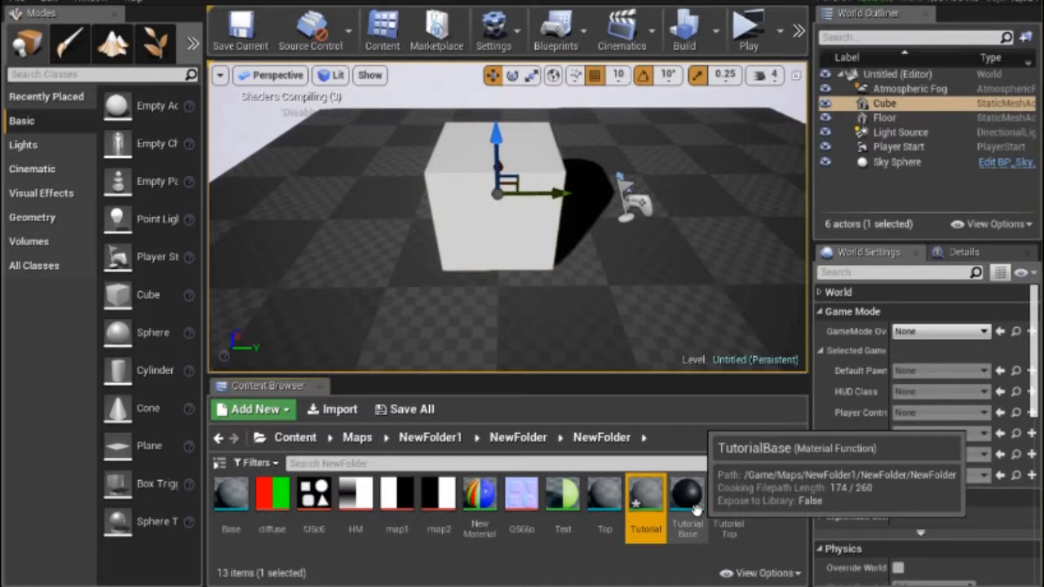
# Open the TutorialBase material function and move its Output Result node further right in the graph.
pyautogui.doubleClick(693, 502)
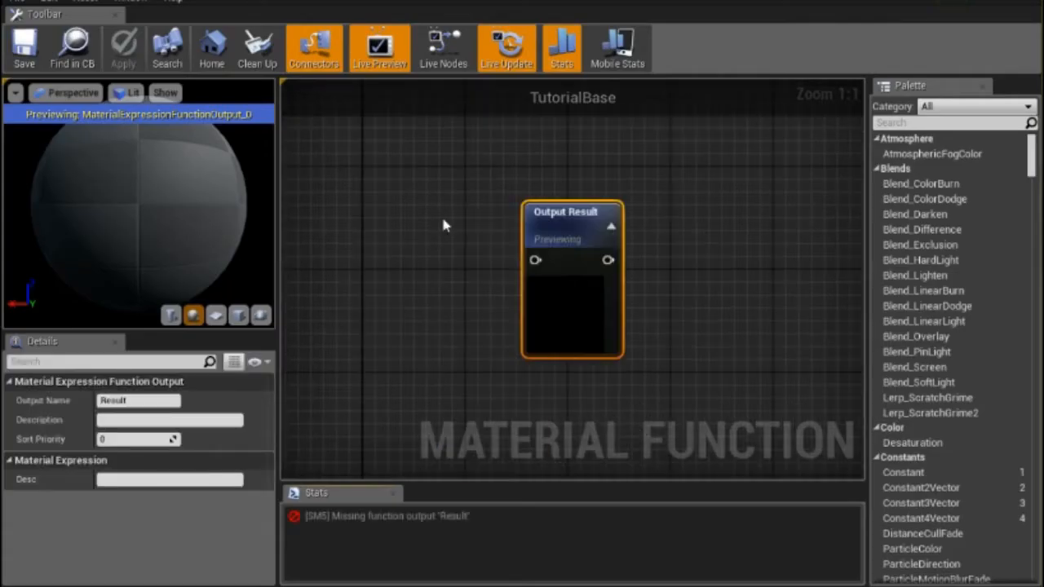
pyautogui.scroll(-3, 431, 230)
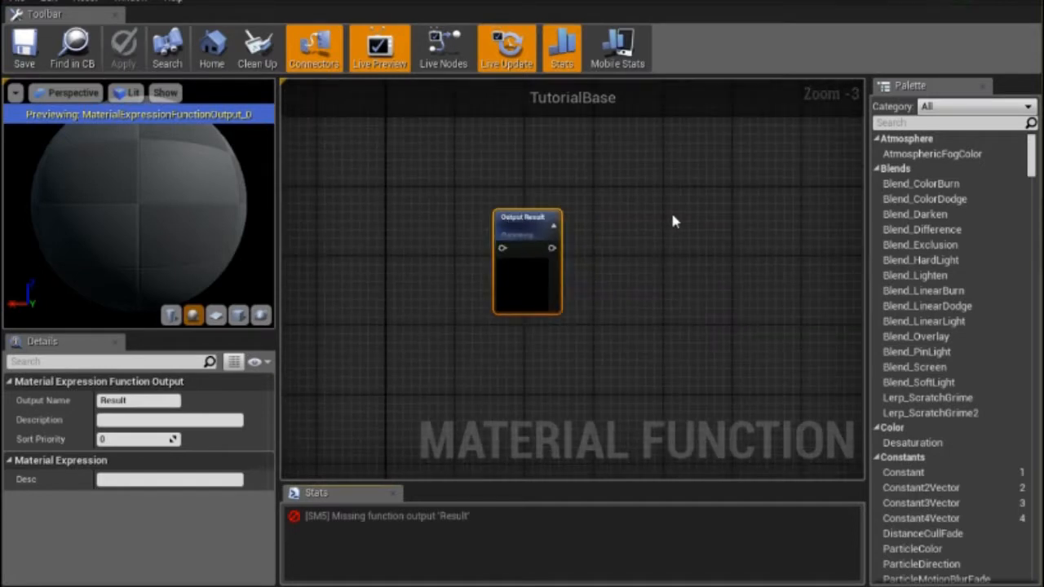
pyautogui.moveTo(520, 221); pyautogui.dragTo(690, 215)
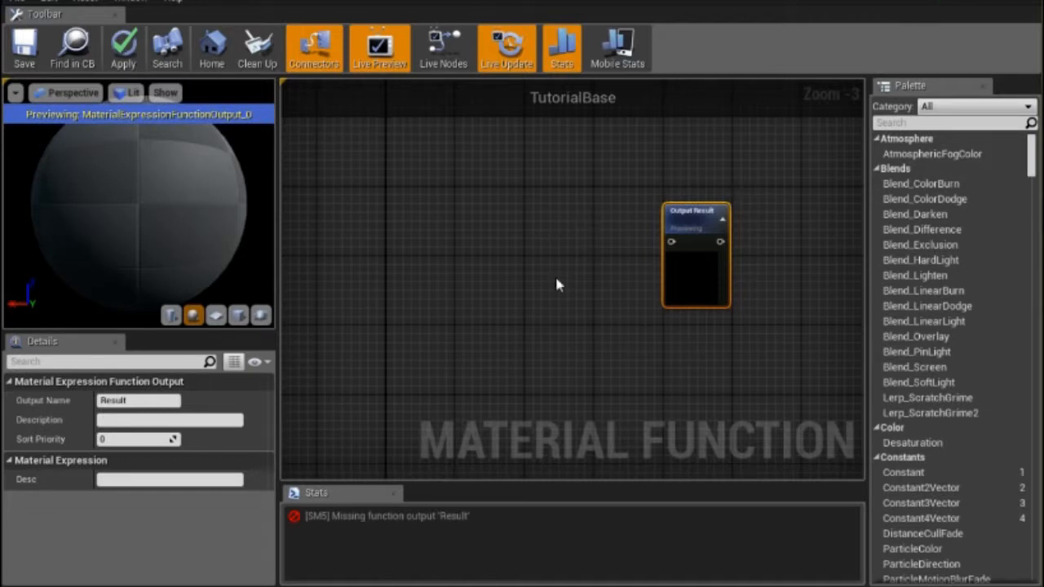
pyautogui.click(140, 1)
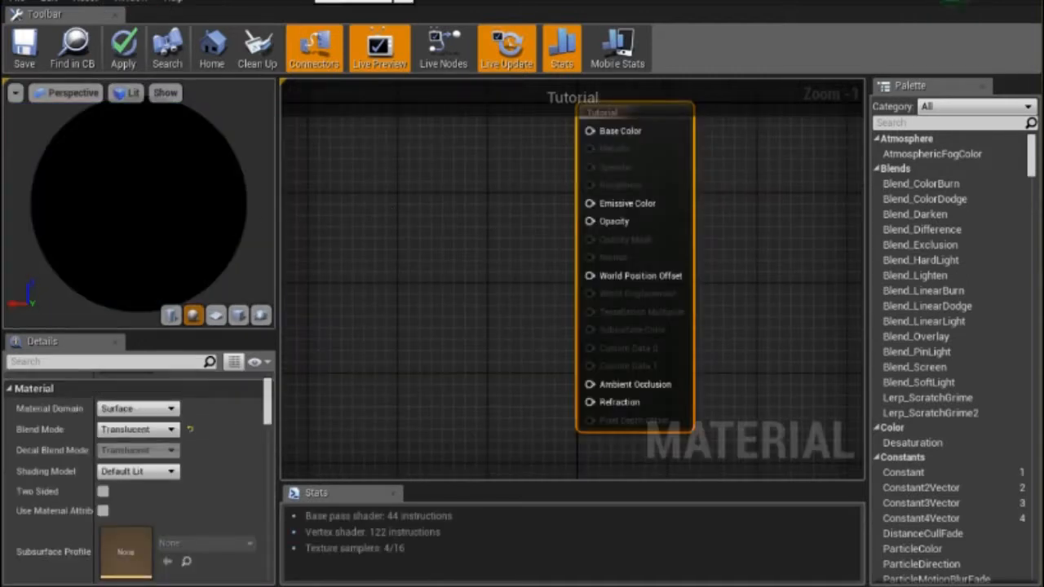
pyautogui.click(364, 2)
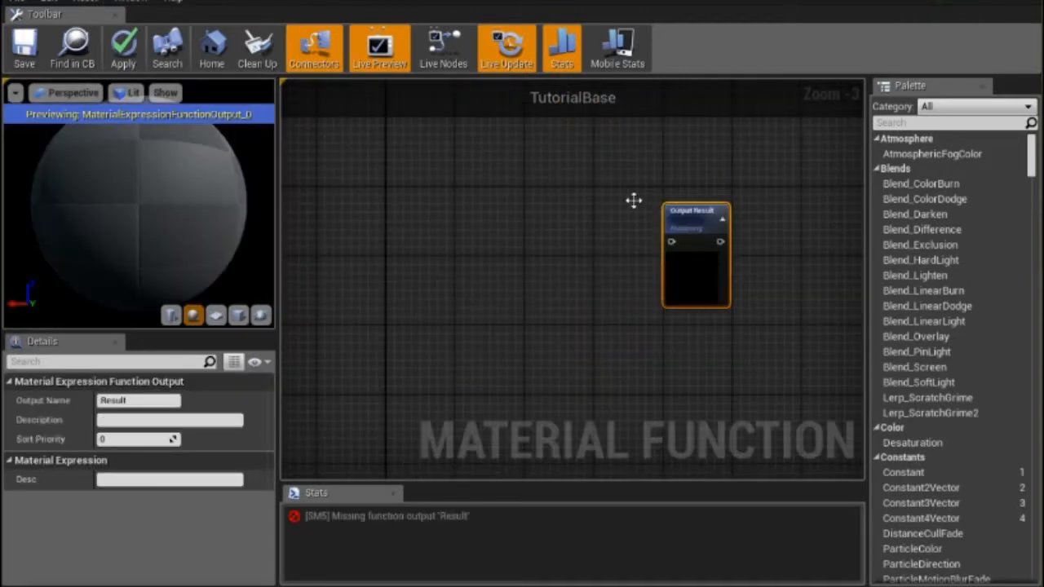
# Add a MakeMaterialAttributes node to TutorialBase and connect its output to the Output Result node beside it.
pyautogui.rightClick(552, 176)
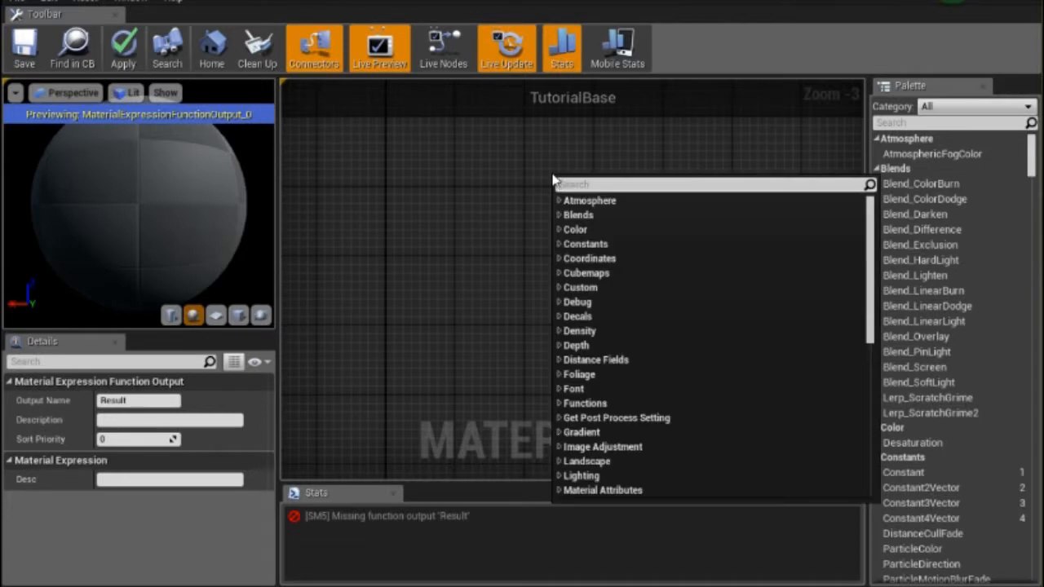
pyautogui.write('make')
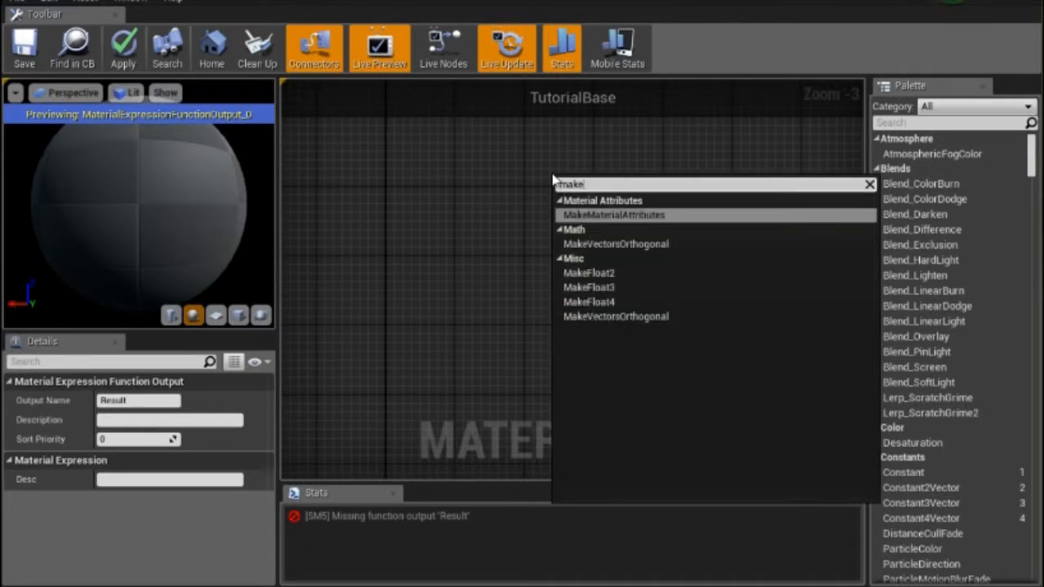
pyautogui.click(629, 220)
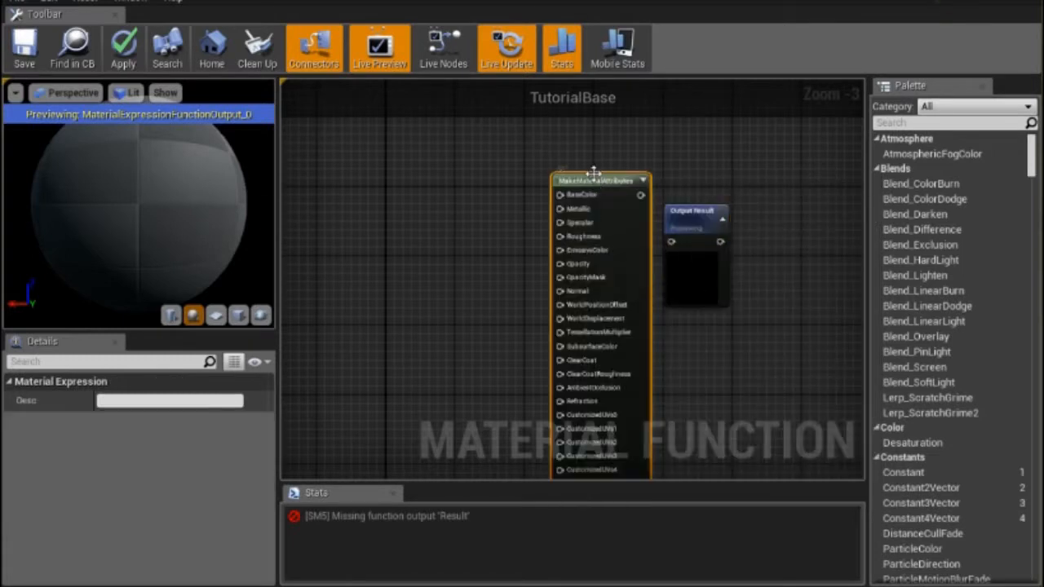
pyautogui.moveTo(595, 170); pyautogui.dragTo(708, 156)
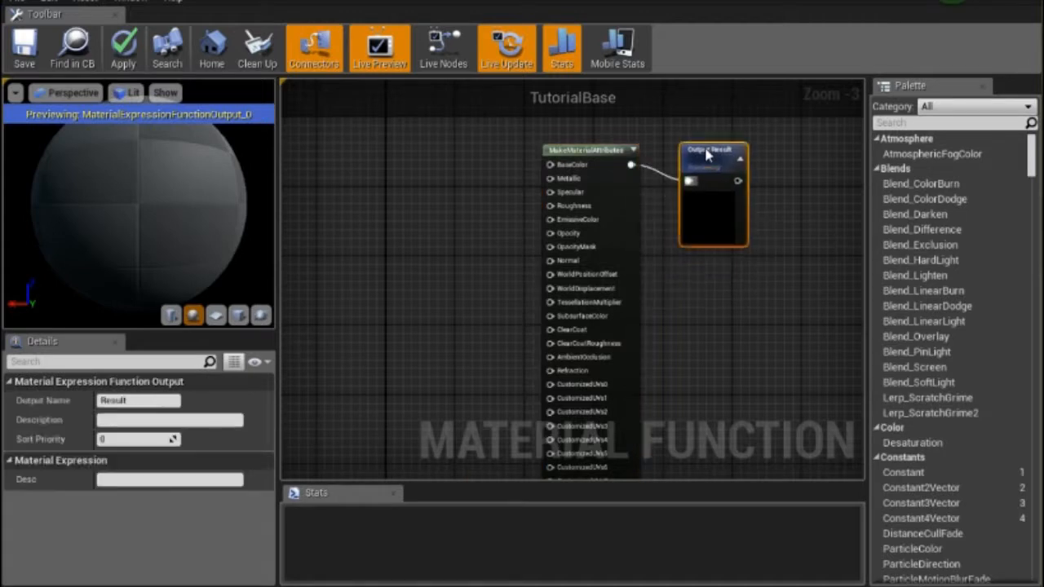
# Check the available inputs on the Tutorial material's main node and return to the TutorialBase function.
pyautogui.click(431, 415)
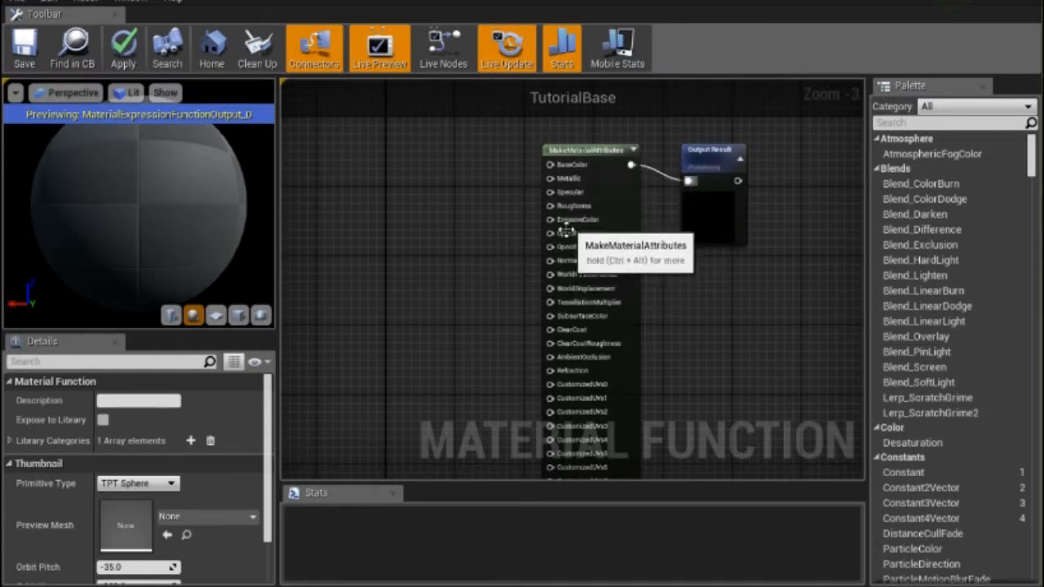
pyautogui.click(153, 1)
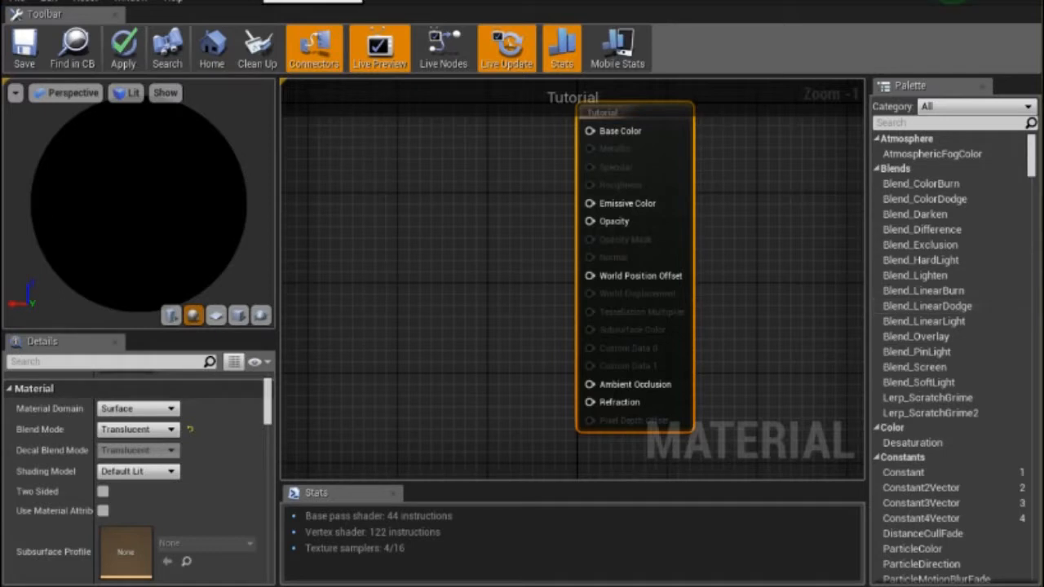
pyautogui.click(313, 2)
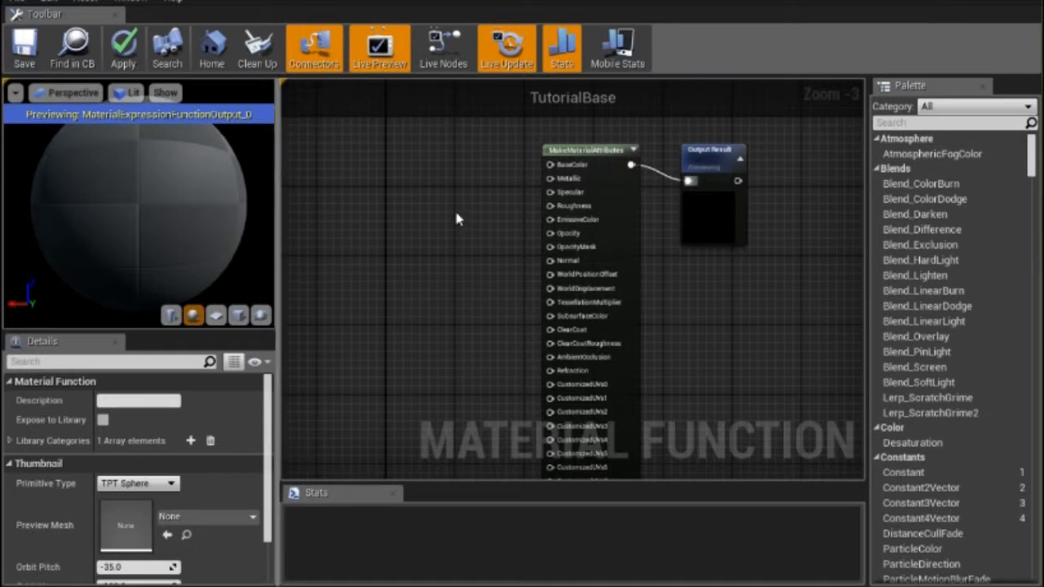
pyautogui.rightClick(355, 165)
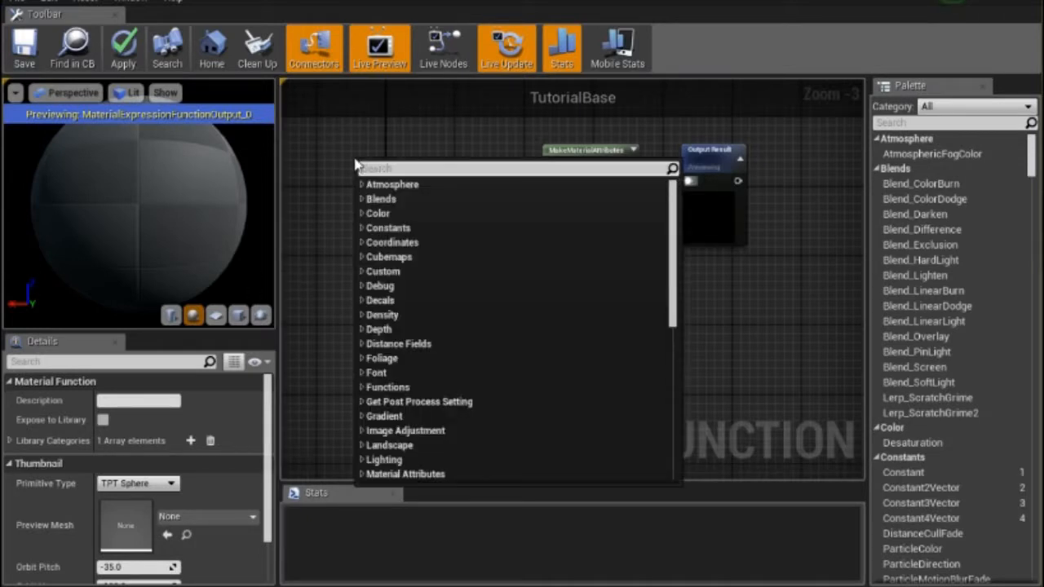
pyautogui.write('ver')
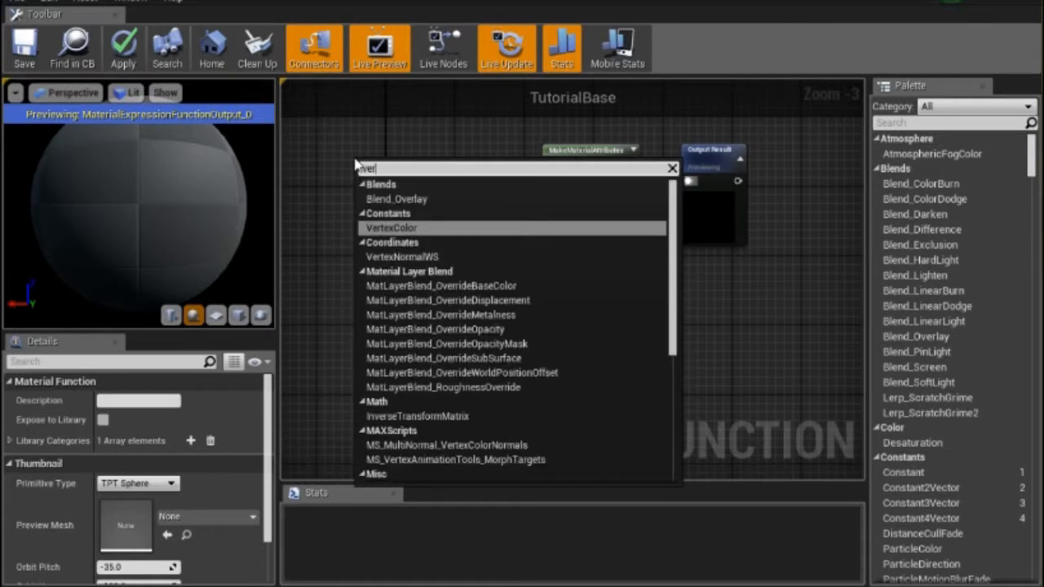
pyautogui.click(354, 122)
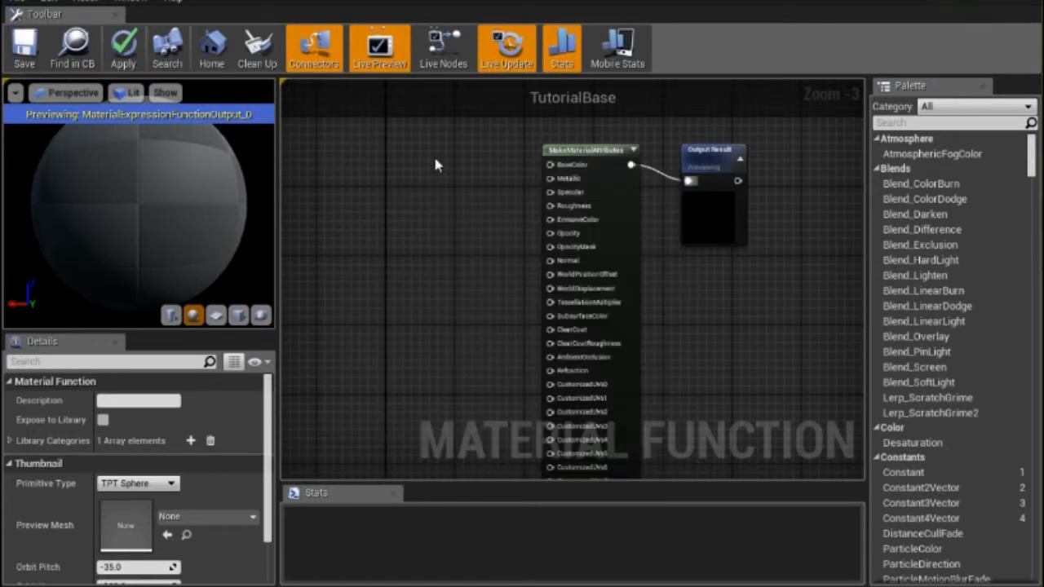
# Add a Constant node of value 0 to TutorialBase, connect it to the Opacity input of MakeMaterialAttributes, and save the function.
pyautogui.moveTo(909, 474); pyautogui.dragTo(381, 196)
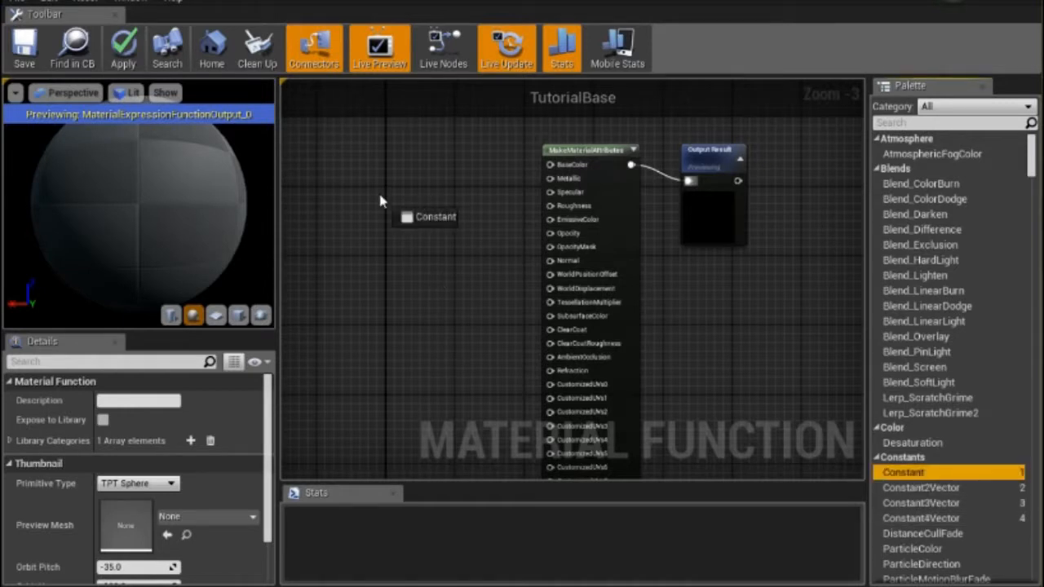
pyautogui.moveTo(380, 201); pyautogui.dragTo(395, 240)
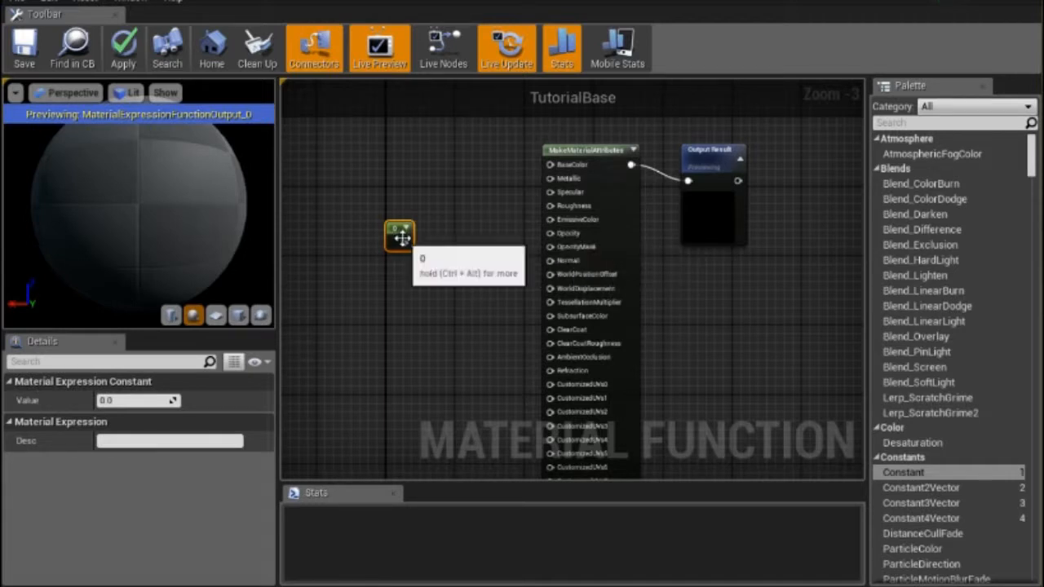
pyautogui.moveTo(403, 245); pyautogui.dragTo(553, 237)
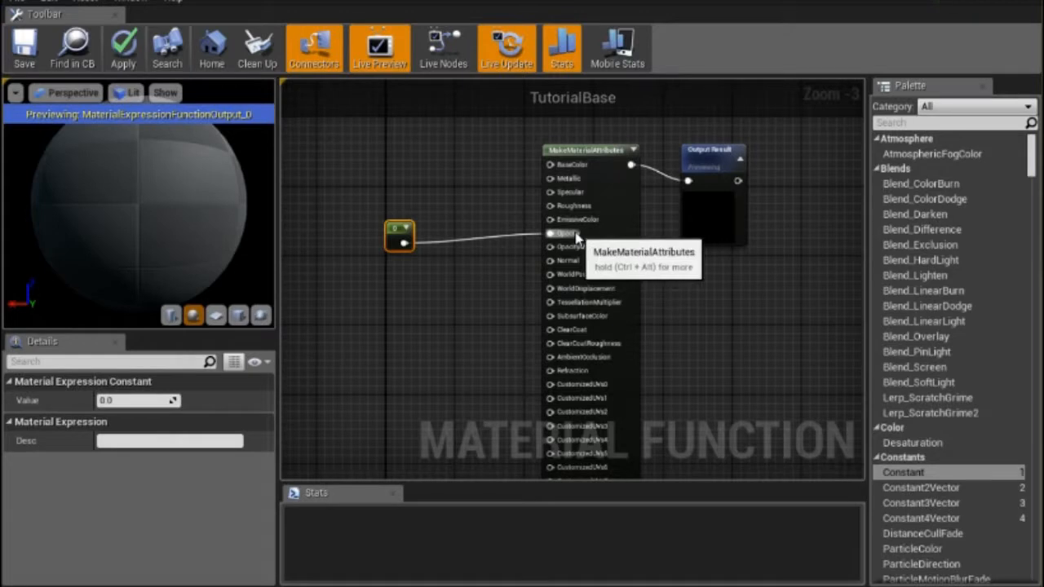
pyautogui.click(24, 47)
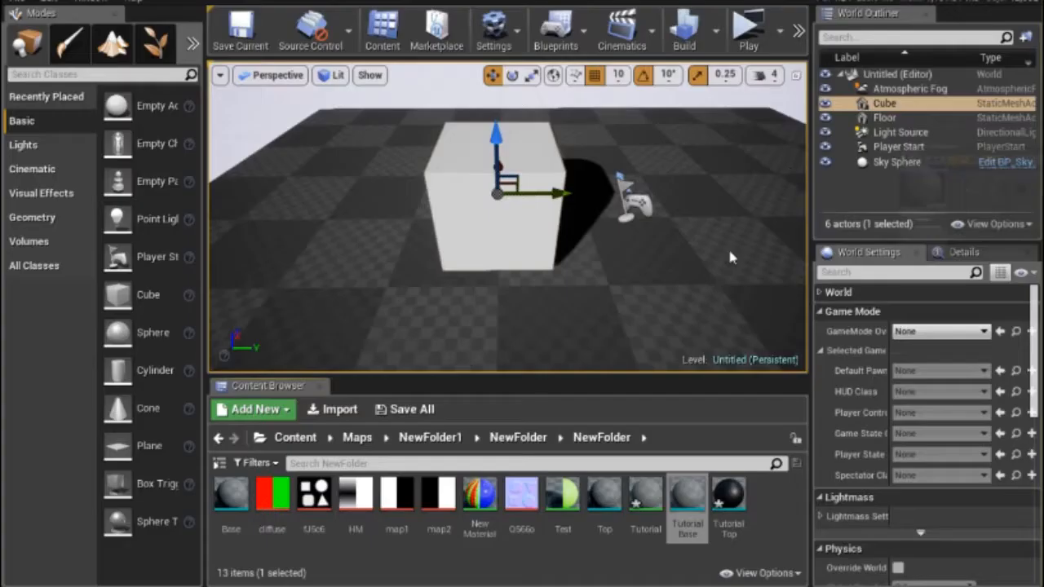
# Open the TutorialTop function, move Output Result further right, and connect a new MakeMaterialAttributes node to it.
pyautogui.doubleClick(731, 500)
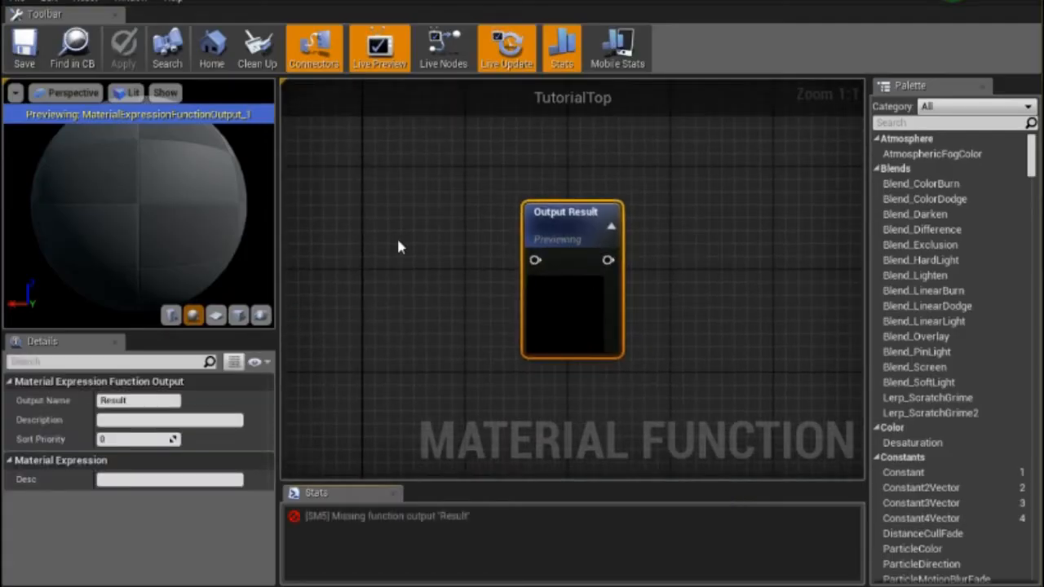
pyautogui.moveTo(622, 210); pyautogui.dragTo(819, 193)
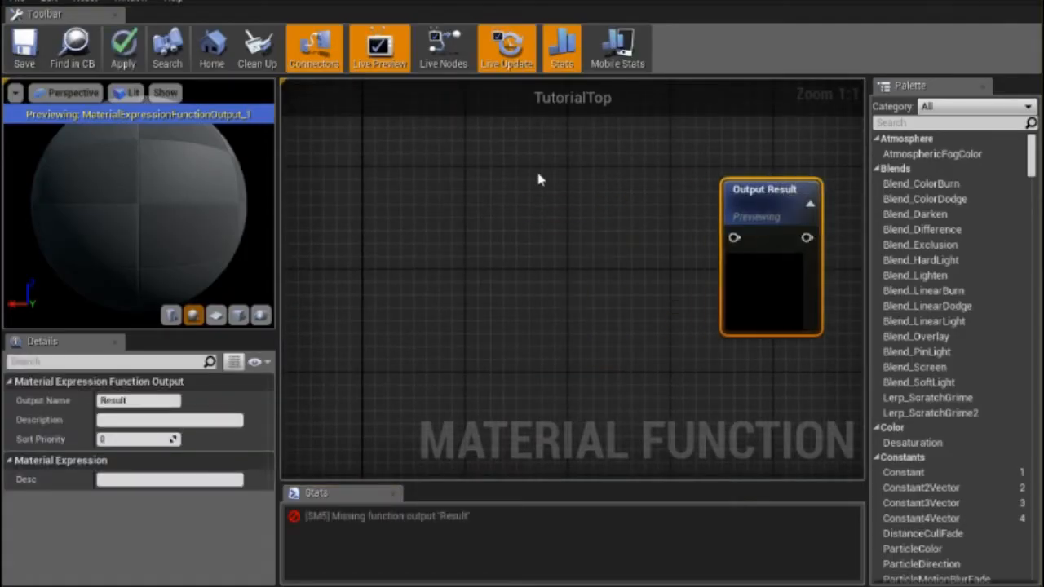
pyautogui.rightClick(474, 150)
pyautogui.write('make')
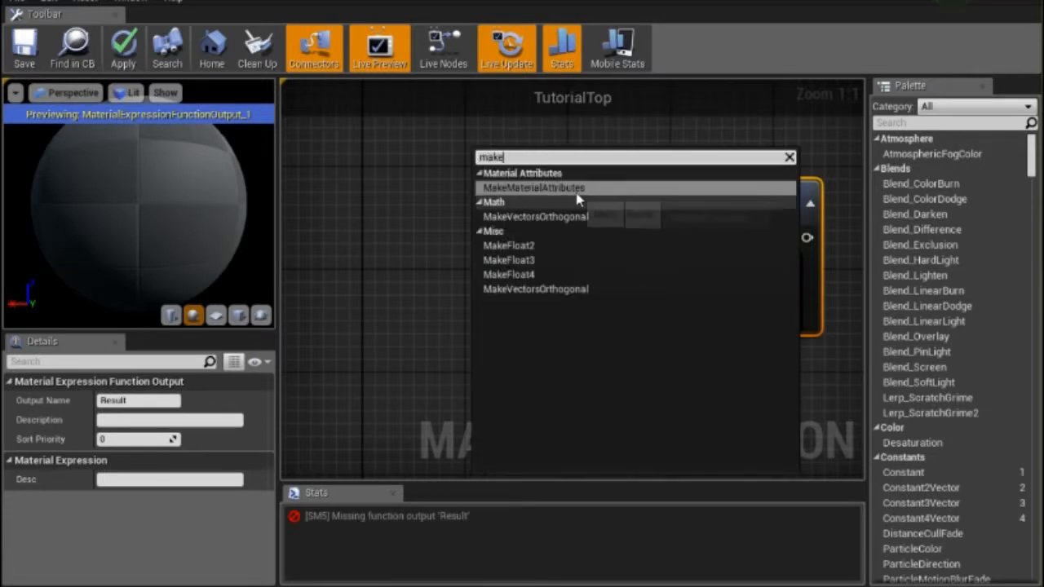
pyautogui.click(576, 189)
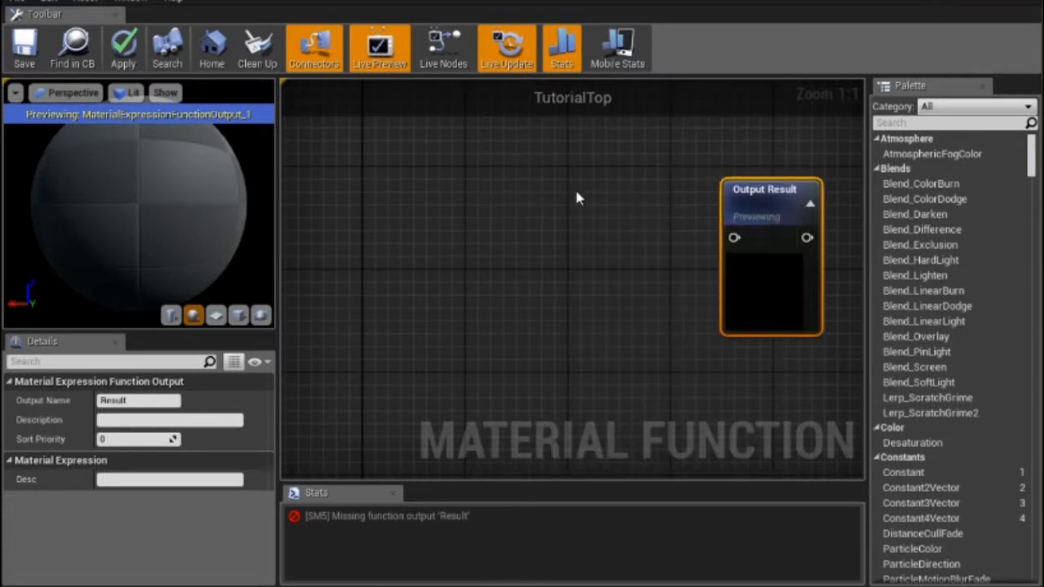
pyautogui.moveTo(744, 234); pyautogui.dragTo(734, 237)
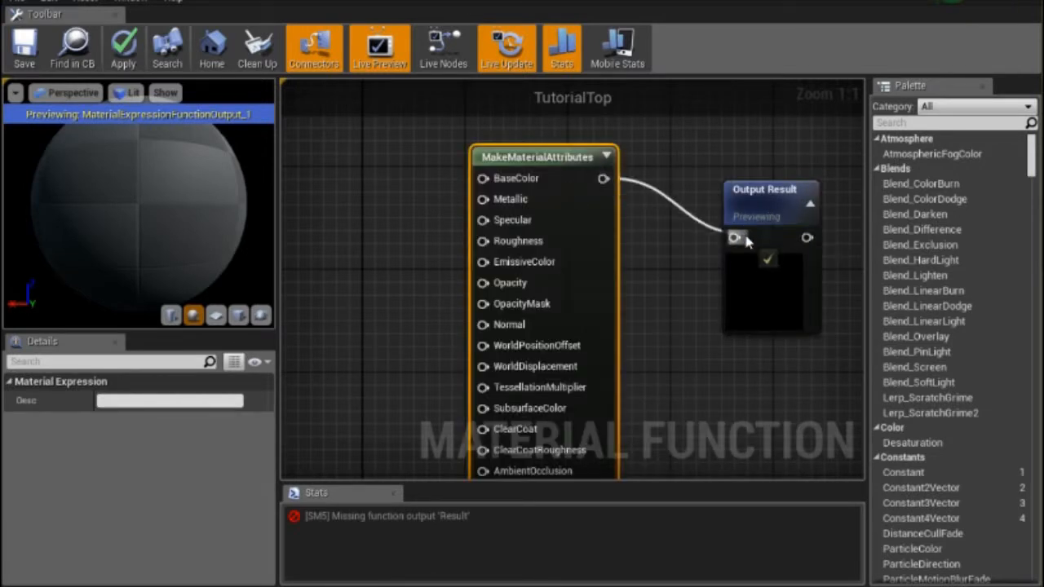
# Add a VectorParameter node to TutorialTop and connect it to the BaseColor input of MakeMaterialAttributes.
pyautogui.scroll(-2, 366, 229)
pyautogui.click(358, 229)
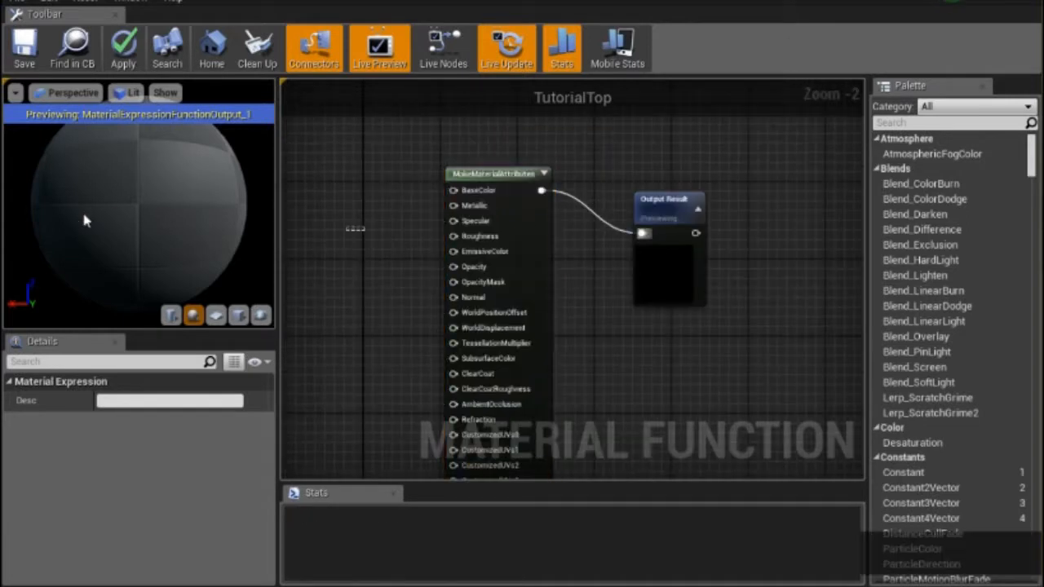
pyautogui.moveTo(354, 228); pyautogui.dragTo(546, 226, button='right')
pyautogui.rightClick(385, 187)
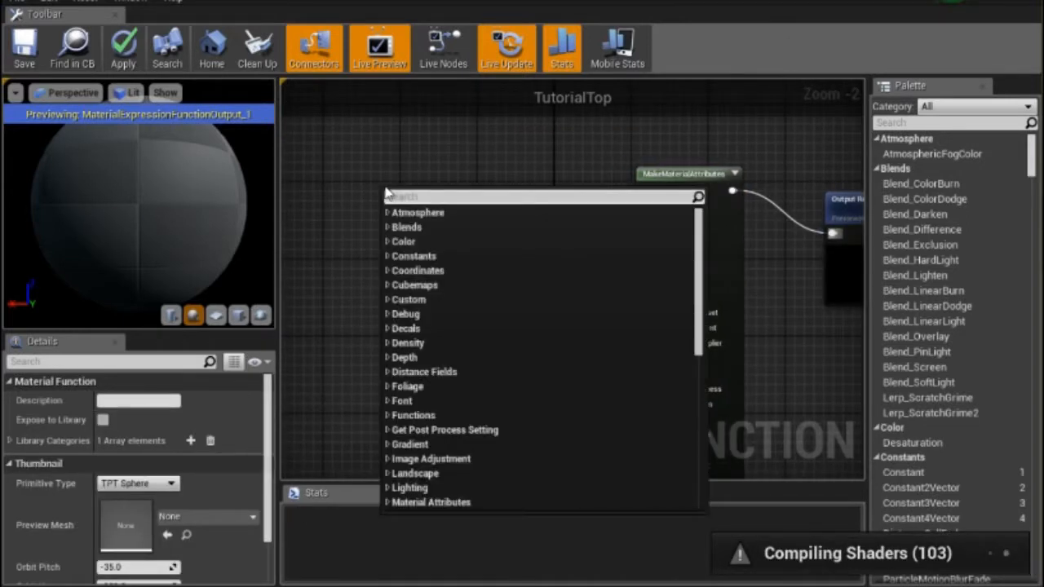
pyautogui.write('vect')
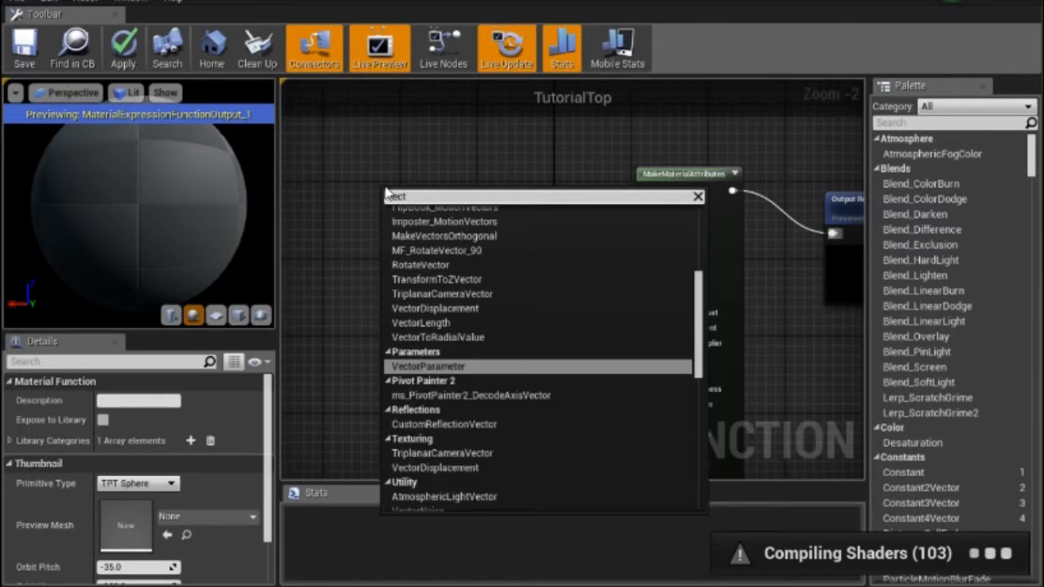
pyautogui.press('Return')
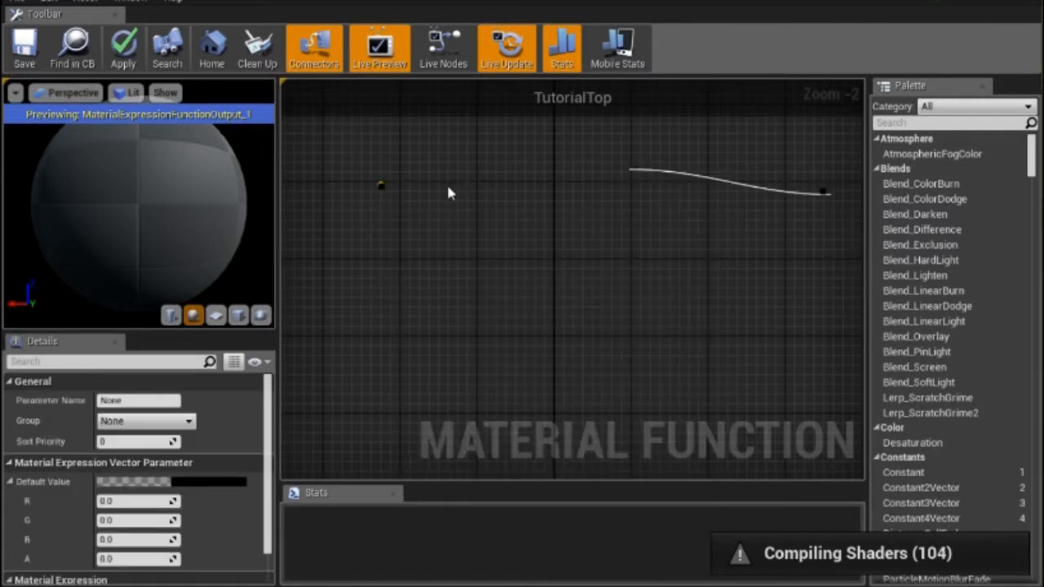
pyautogui.moveTo(454, 217); pyautogui.dragTo(645, 190)
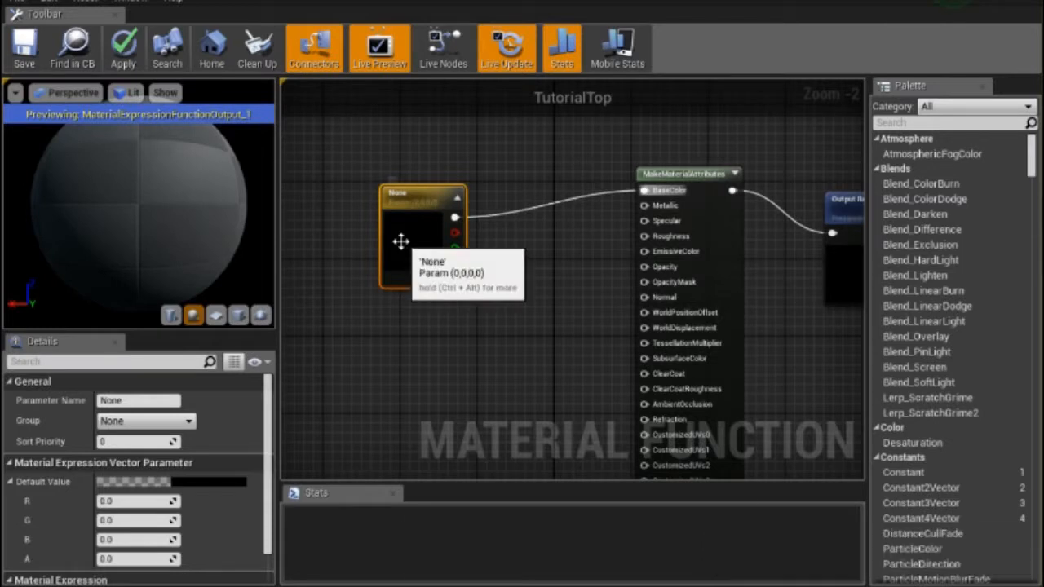
# Set the vector parameter's default colour to pure red with R 1.0, G 0.0 and B 0.0.
pyautogui.doubleClick(399, 236)
pyautogui.moveTo(641, 367); pyautogui.dragTo(640, 214)
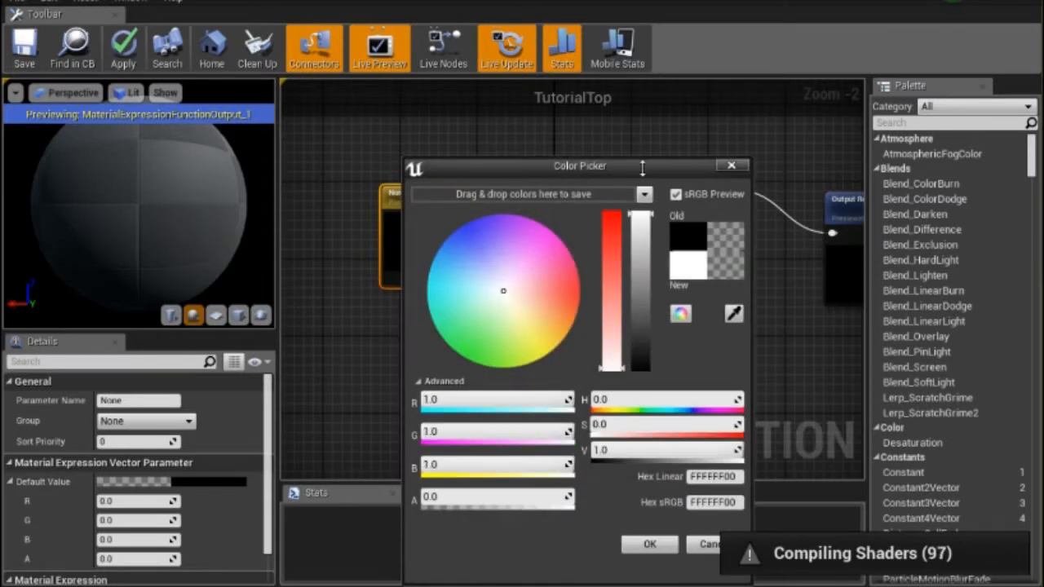
pyautogui.moveTo(614, 273); pyautogui.dragTo(612, 214)
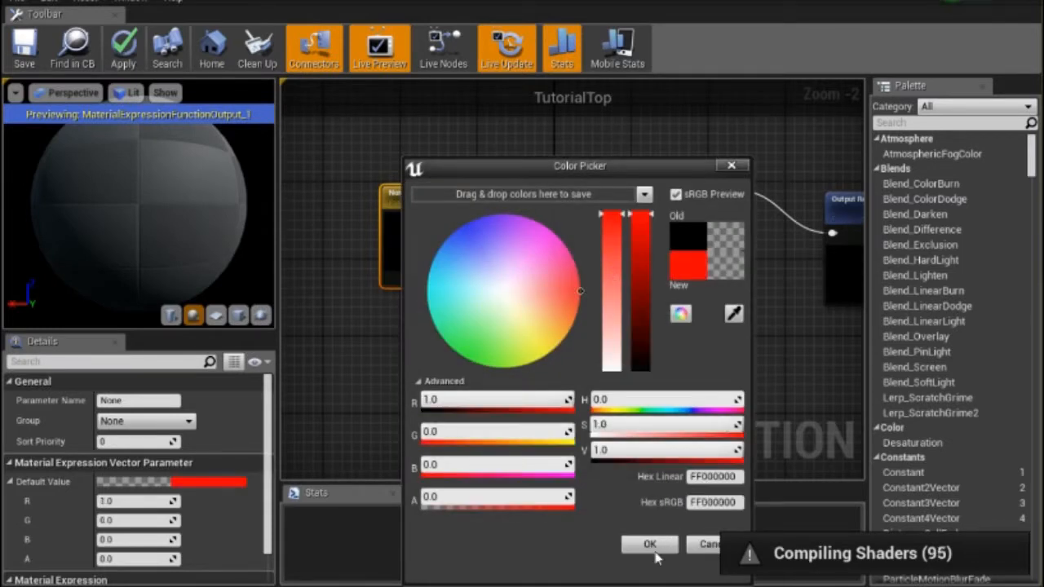
pyautogui.click(650, 545)
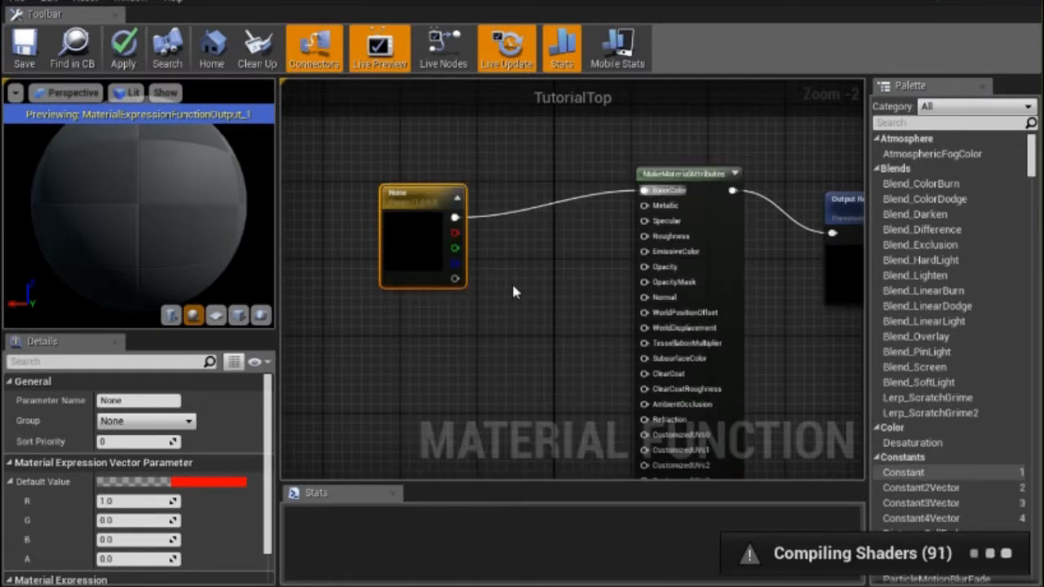
# Add a Constant node below the vector parameter, connect it to the Opacity input, and set its value to 0.5.
pyautogui.moveTo(514, 291); pyautogui.dragTo(653, 272)
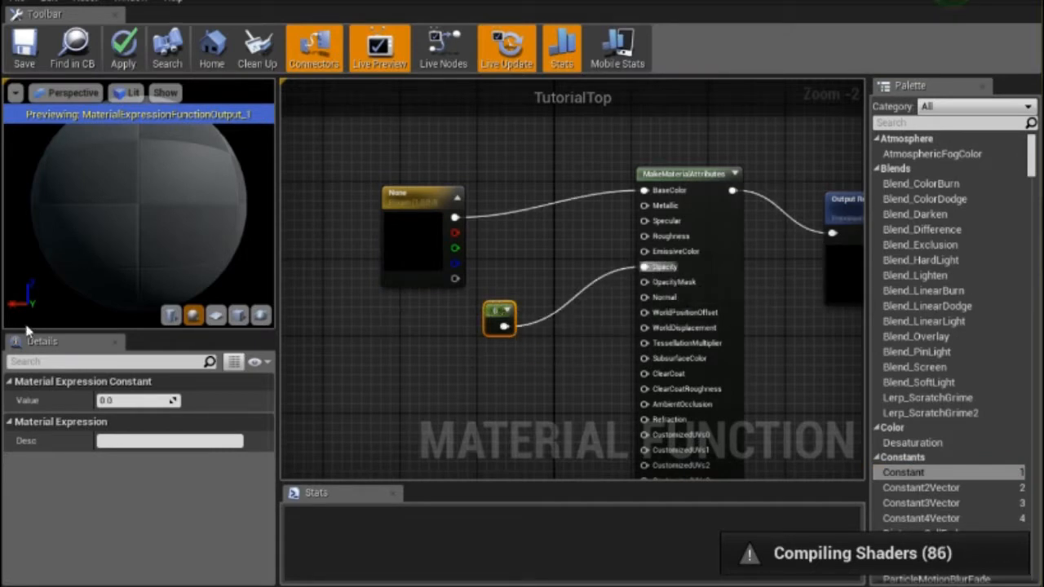
pyautogui.click(153, 398)
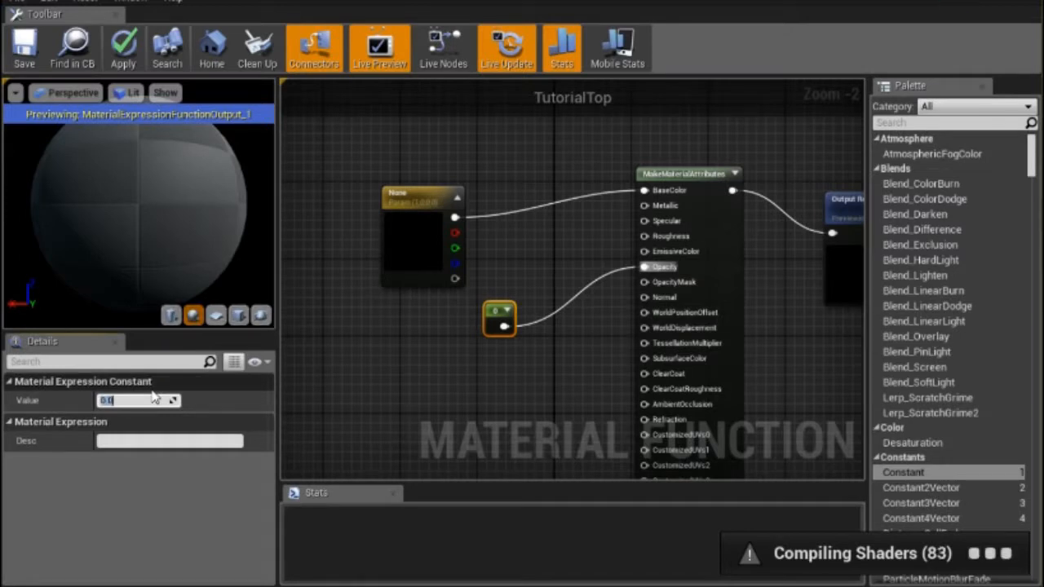
pyautogui.write('0.5')
pyautogui.press('Return')
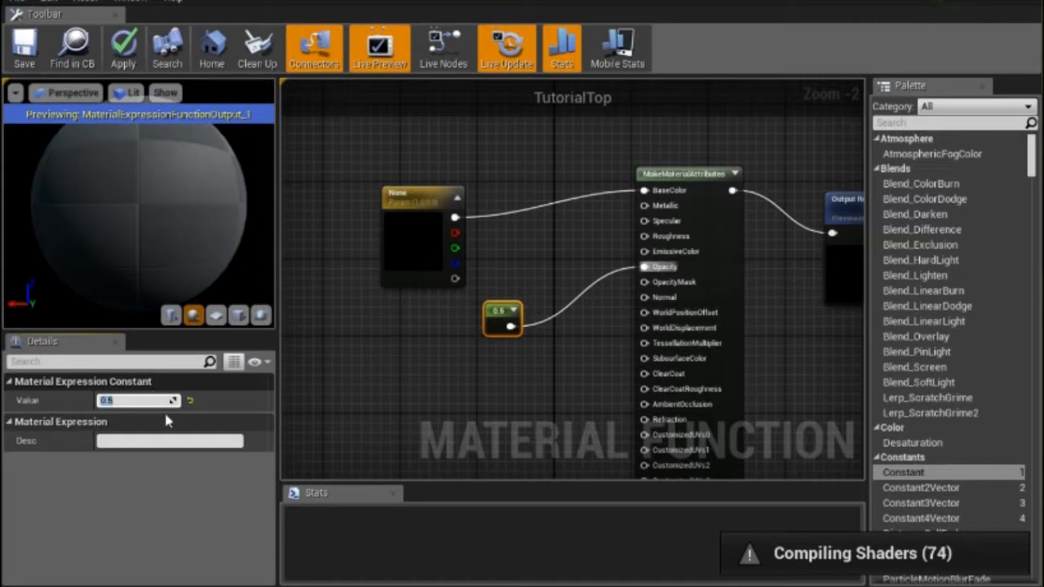
# Connect another Constant node with value 0.5 to the Refraction input and save the TutorialTop function.
pyautogui.moveTo(498, 390); pyautogui.dragTo(511, 424)
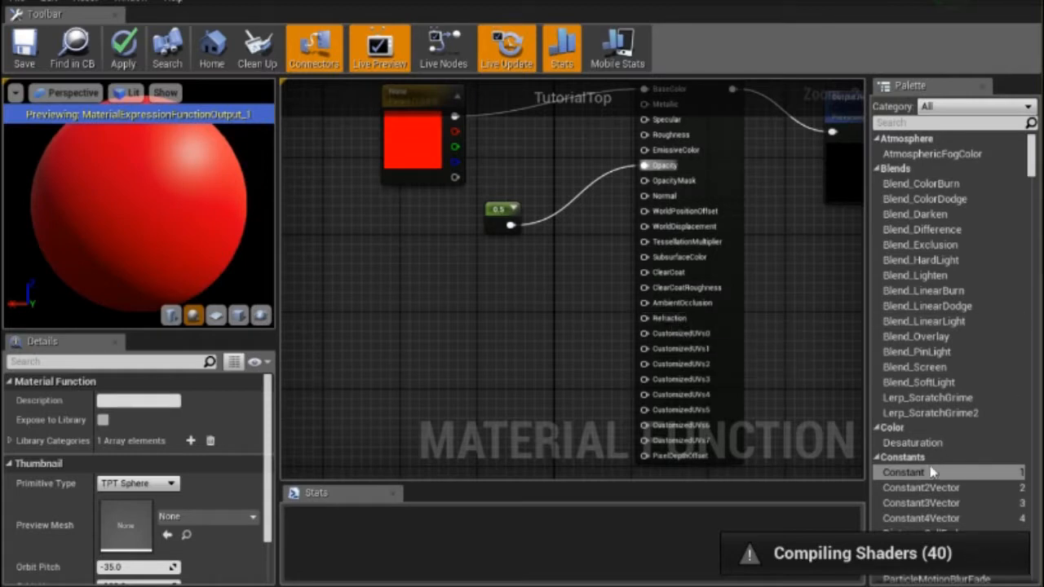
pyautogui.moveTo(901, 473); pyautogui.dragTo(645, 318)
pyautogui.click(147, 400)
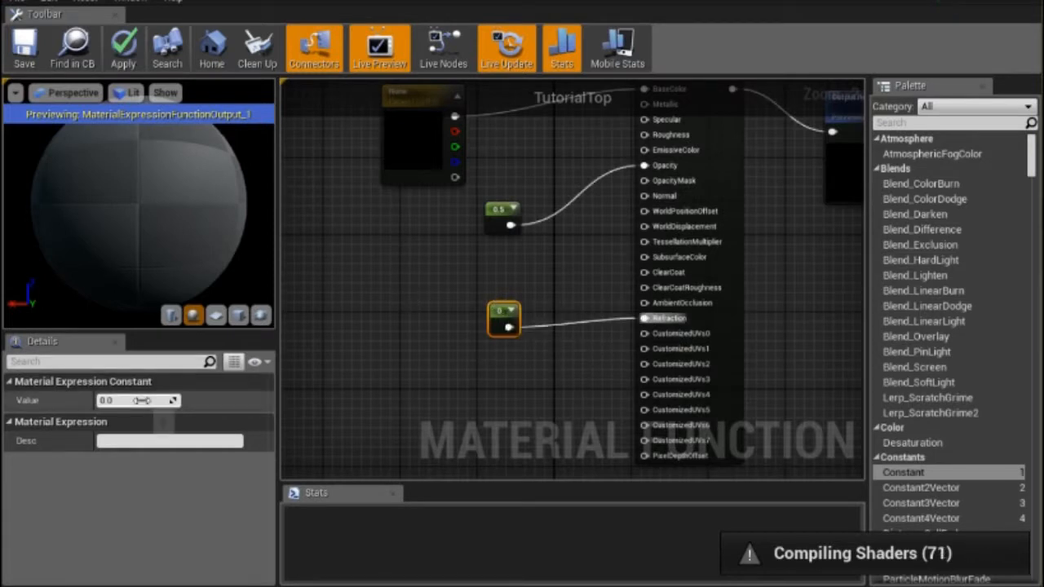
pyautogui.write('0.5')
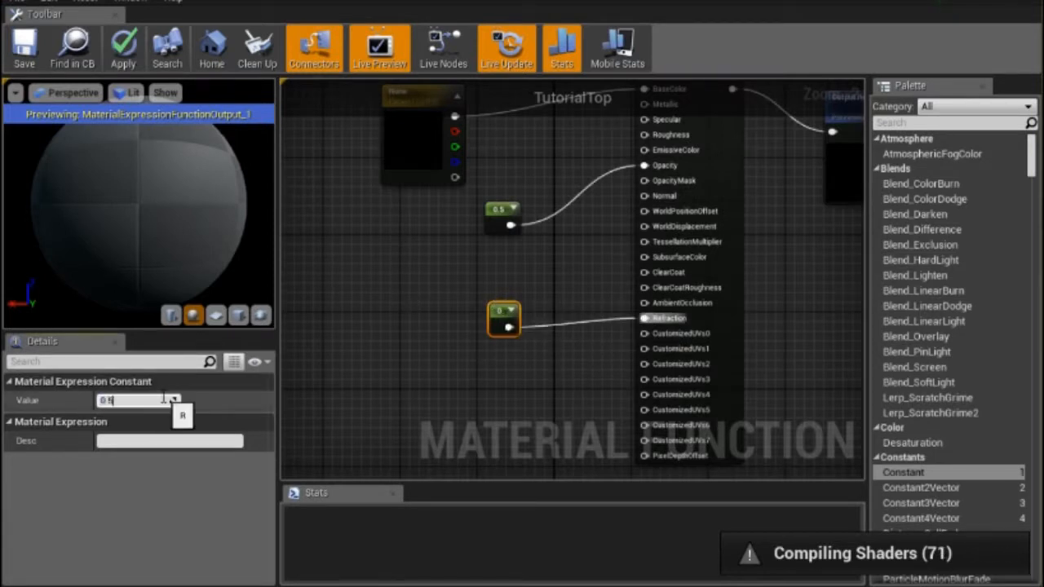
pyautogui.press('Return')
pyautogui.click(529, 265)
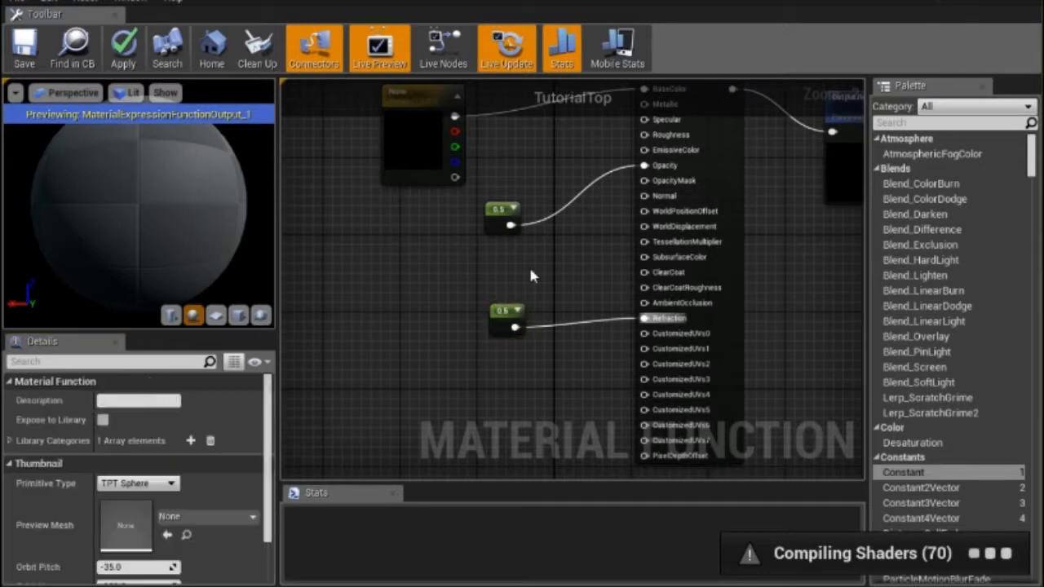
pyautogui.click(24, 47)
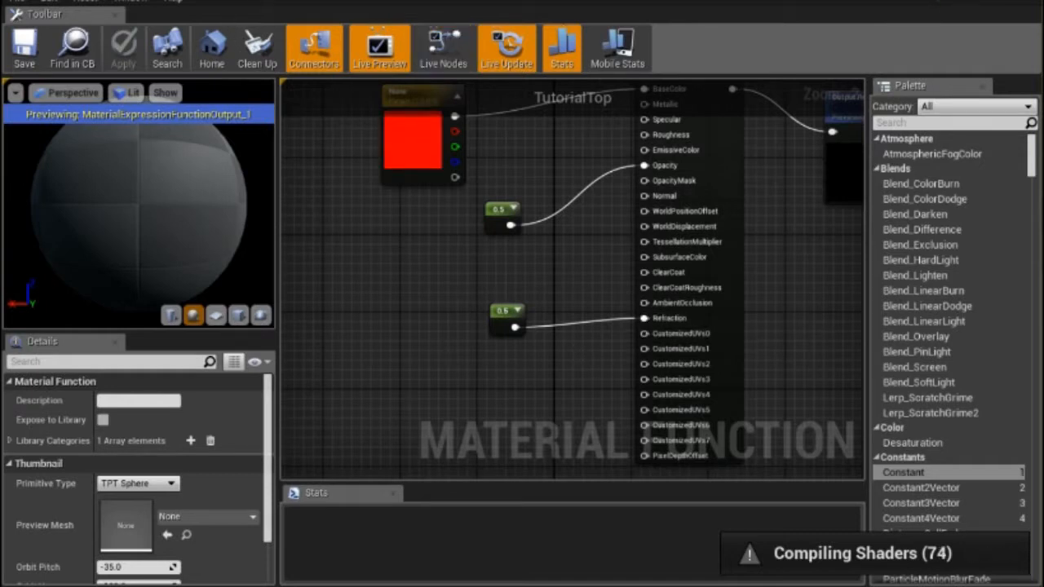
# Move the Tutorial material's main node further right in its graph and return to the TutorialBase function.
pyautogui.click(188, 2)
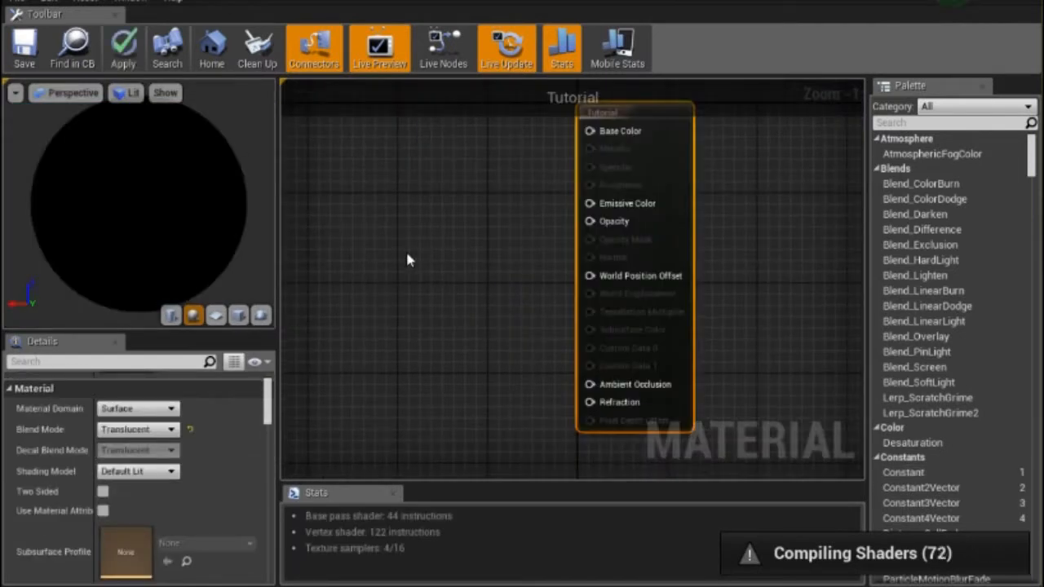
pyautogui.scroll(-1, 407, 256)
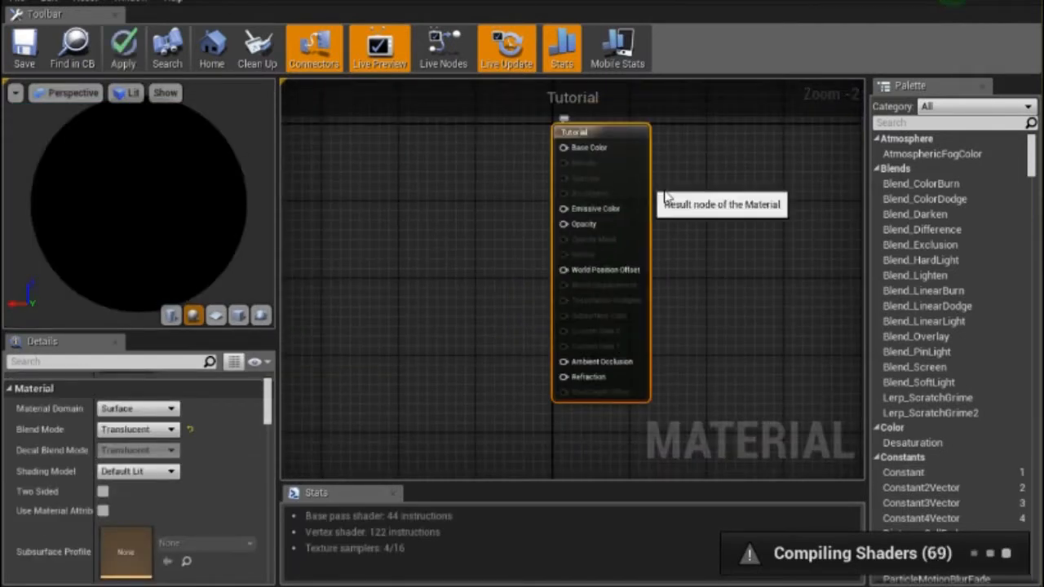
pyautogui.moveTo(644, 192); pyautogui.dragTo(750, 212)
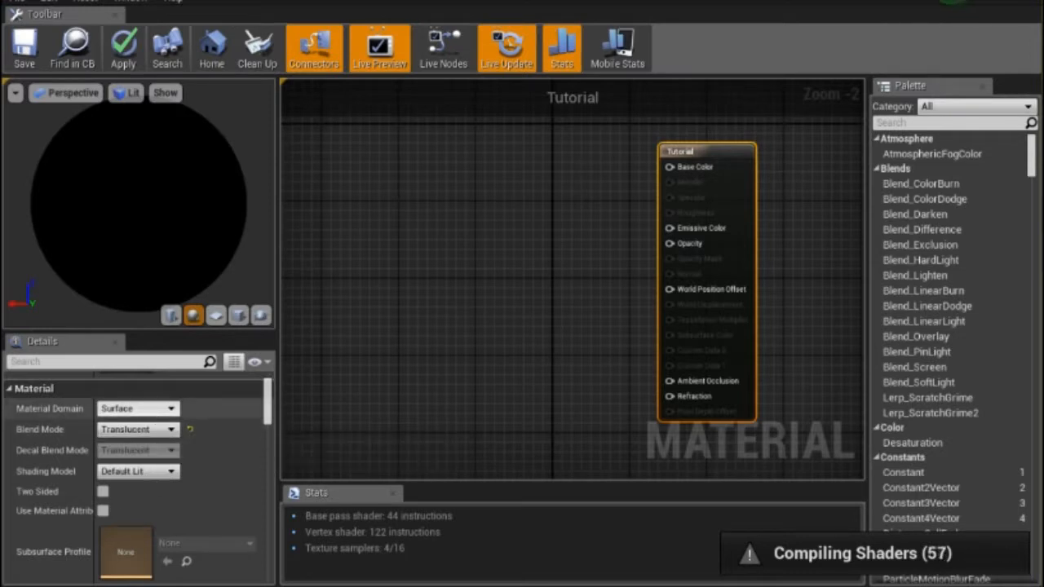
pyautogui.click(297, 1)
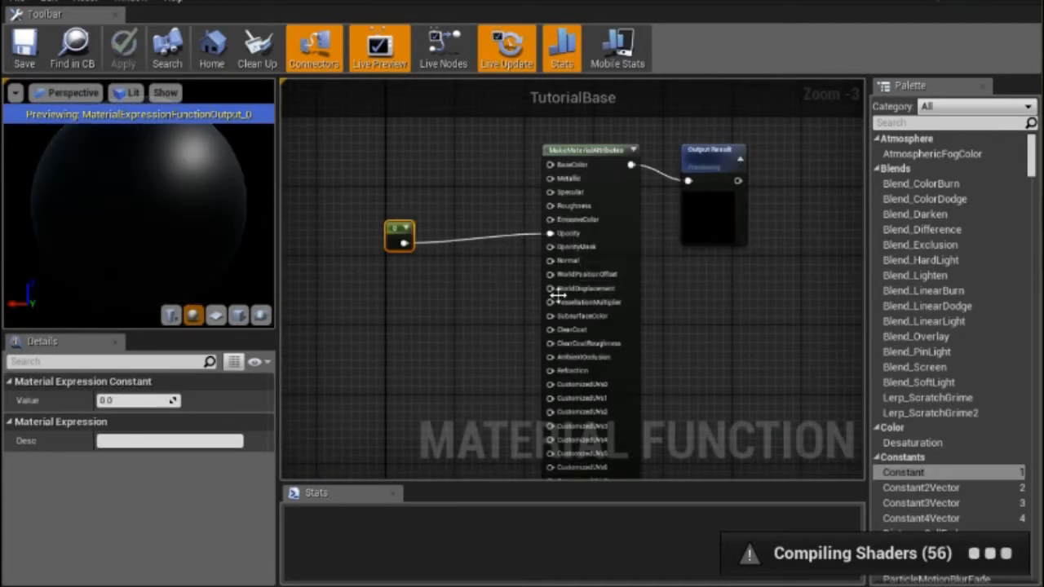
# Enable Use Material Attributes on the Tutorial material and move its main node down and to the right in the graph.
pyautogui.click(140, 2)
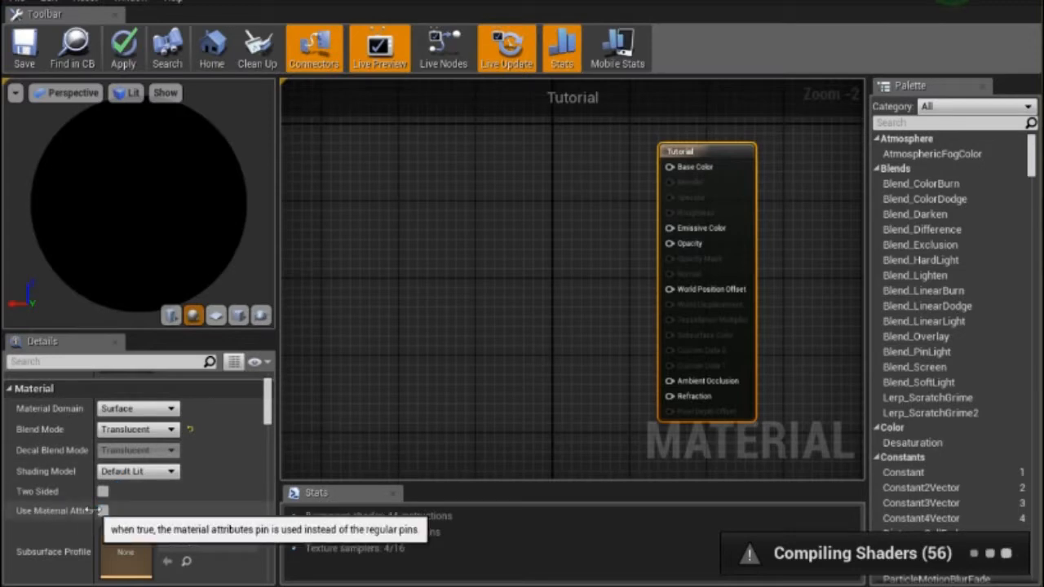
pyautogui.moveTo(278, 457); pyautogui.dragTo(371, 447)
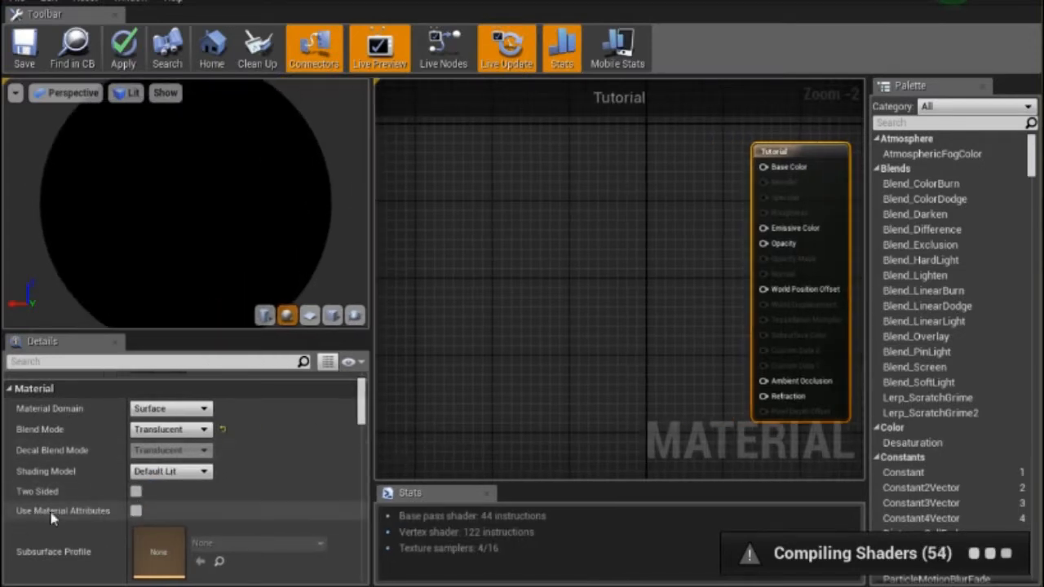
pyautogui.click(136, 510)
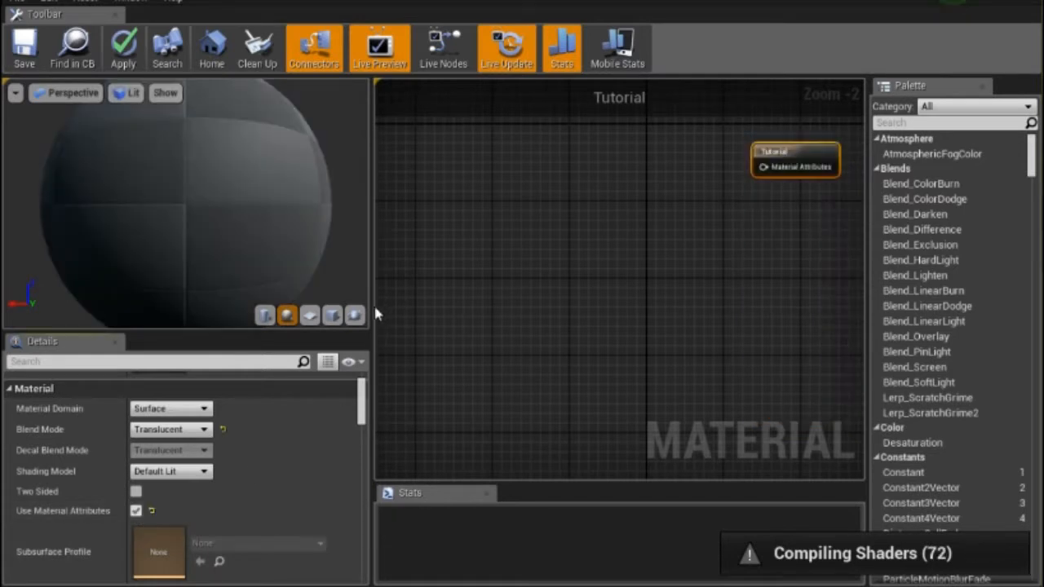
pyautogui.moveTo(252, 287); pyautogui.dragTo(240, 286)
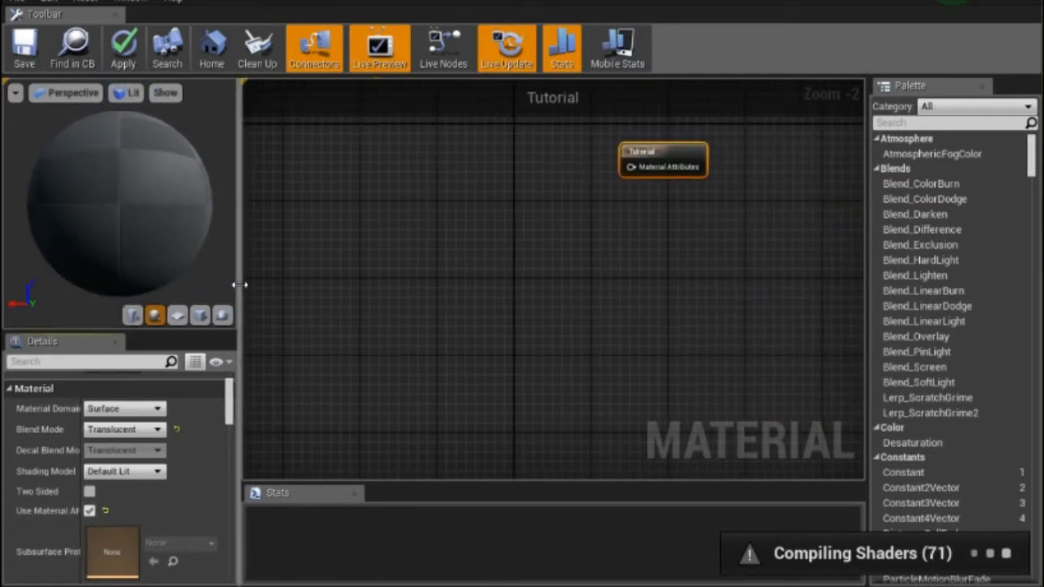
pyautogui.moveTo(653, 153); pyautogui.dragTo(709, 230)
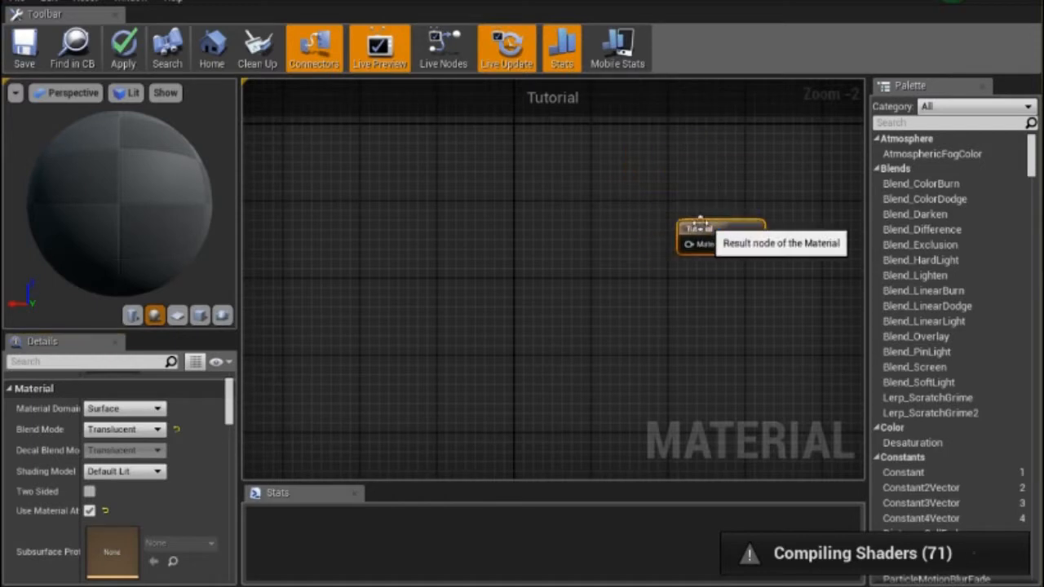
# Blend TutorialBase as base material and TutorialTop as top material with a MatLayerBlend_Standard node, and connect its output to Material Attributes.
pyautogui.rightClick(317, 199)
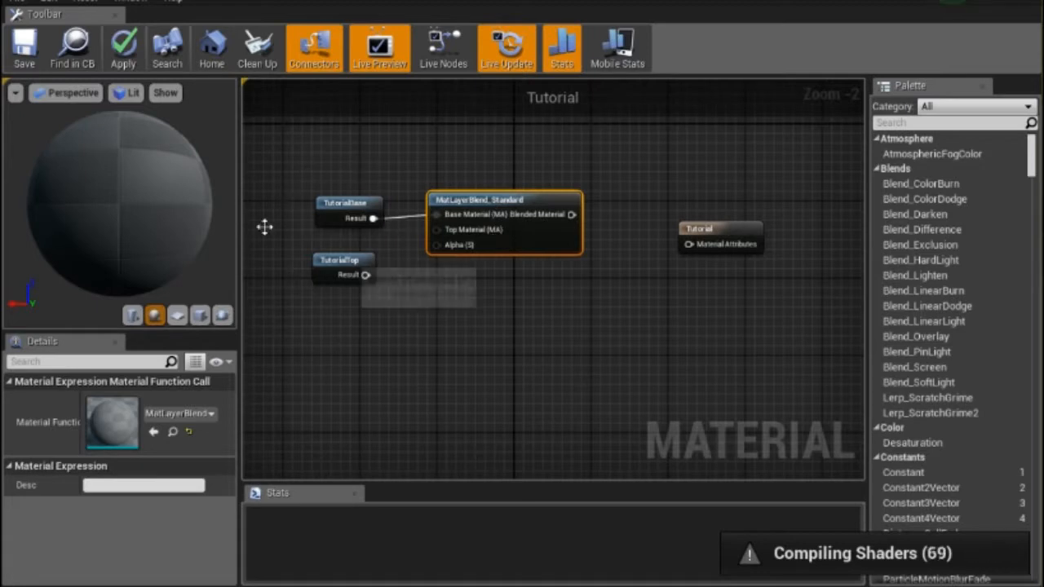
pyautogui.moveTo(492, 200); pyautogui.dragTo(502, 239)
pyautogui.moveTo(581, 253); pyautogui.dragTo(690, 244)
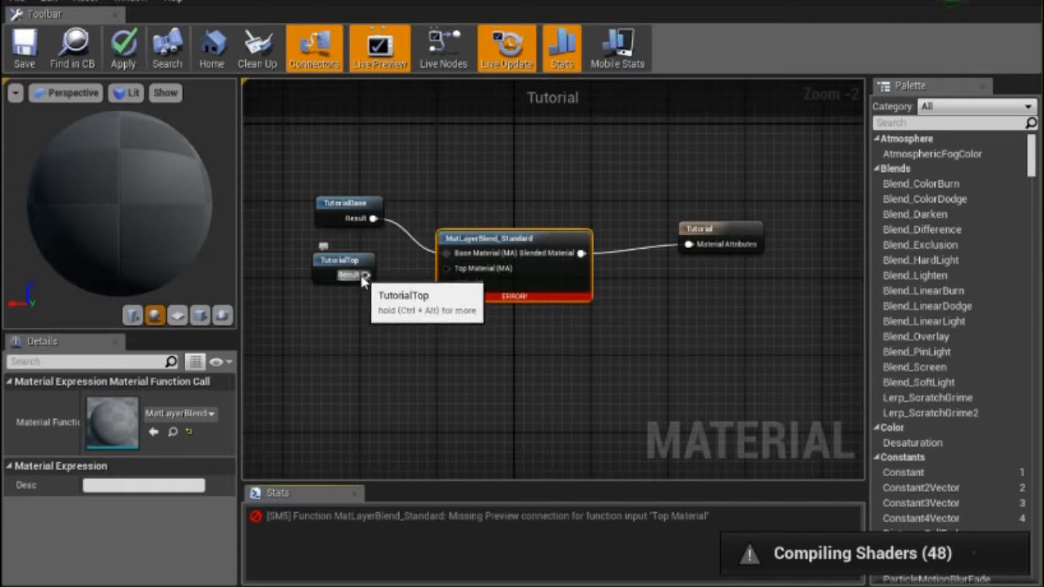
pyautogui.moveTo(364, 275); pyautogui.dragTo(446, 268)
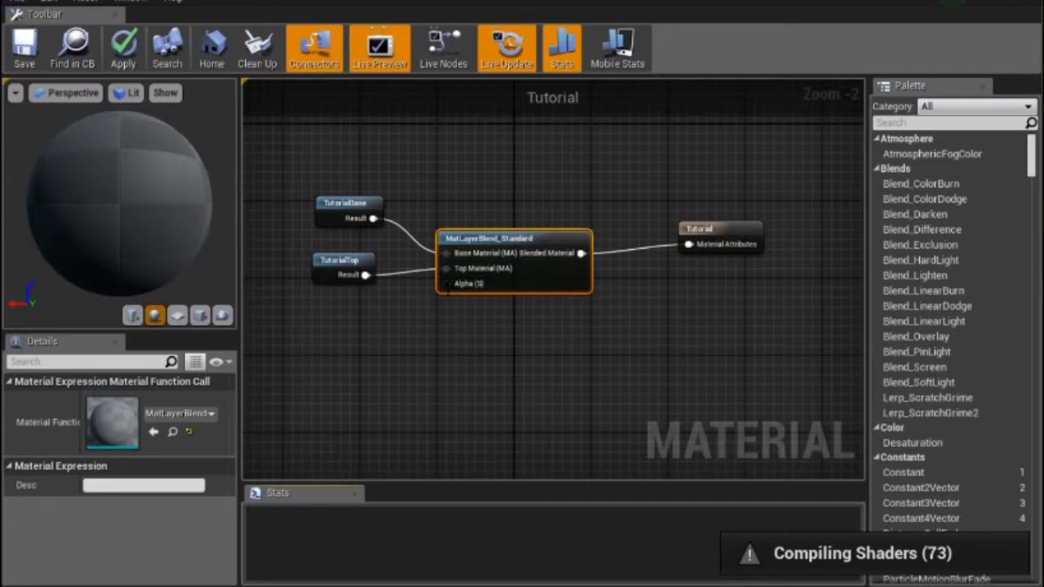
# Add a Texture Sample node feeding the blend node's Alpha input and place it below the TutorialTop node.
pyautogui.moveTo(446, 283); pyautogui.dragTo(443, 371)
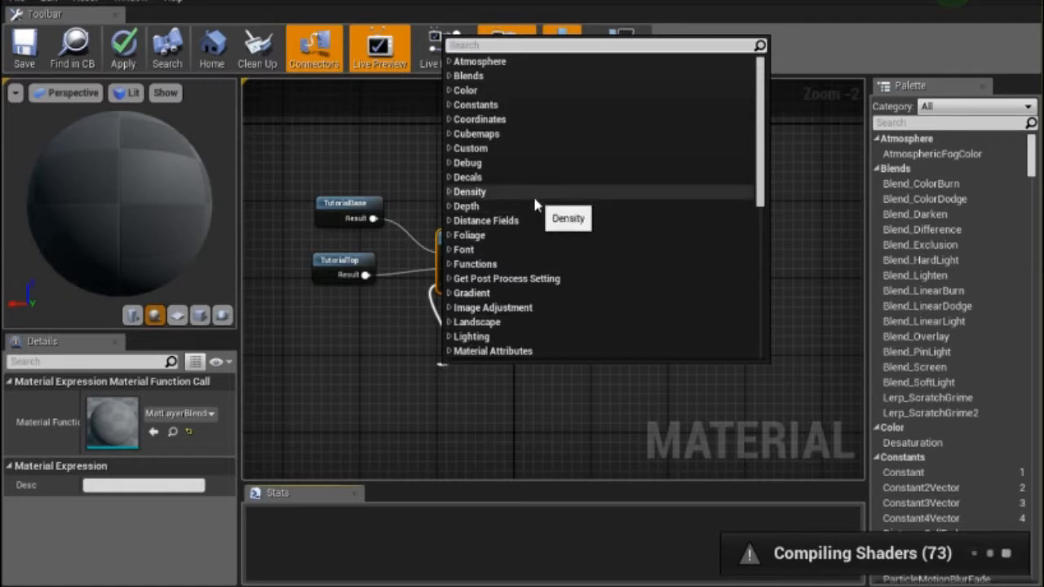
pyautogui.write('texture')
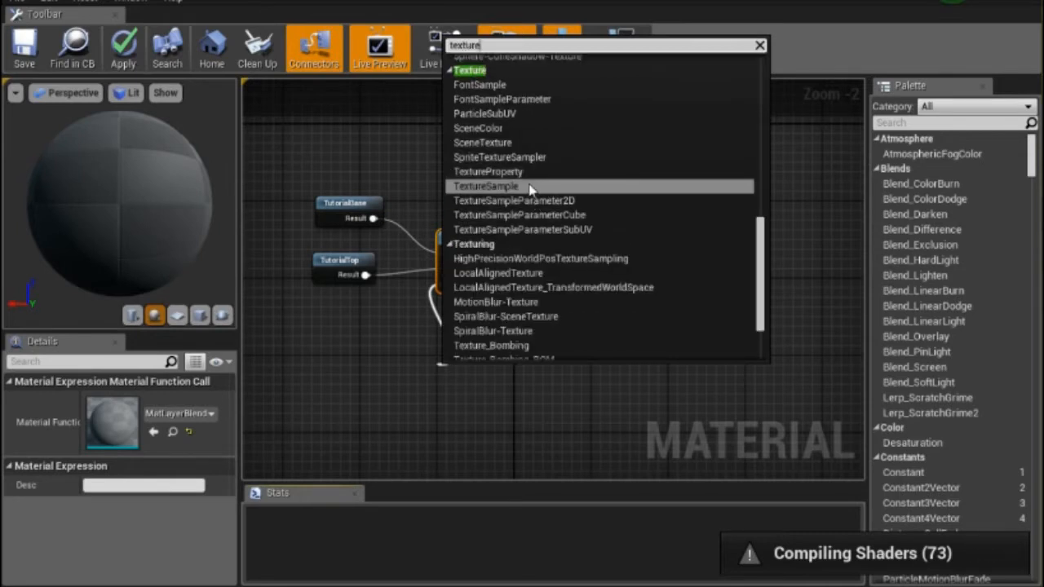
pyautogui.click(529, 187)
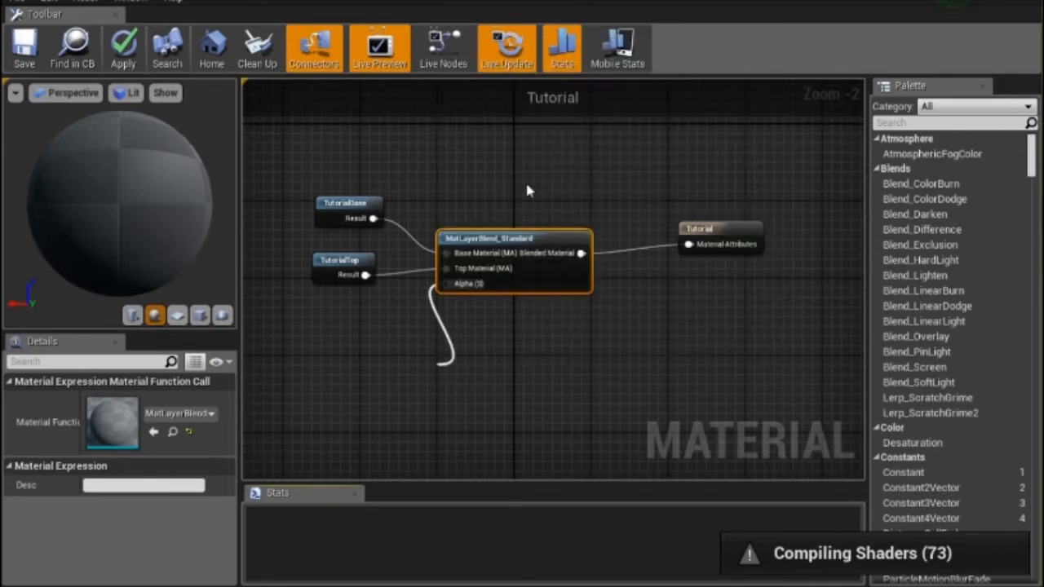
pyautogui.moveTo(463, 373); pyautogui.dragTo(343, 325)
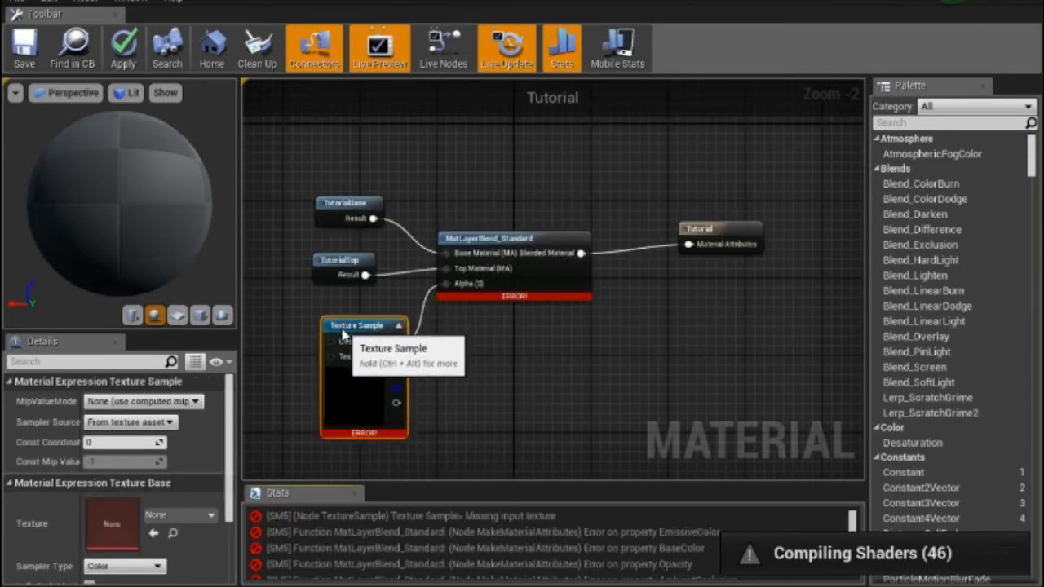
# Assign the map1 texture to the Texture Sample node.
pyautogui.click(180, 515)
pyautogui.scroll(-3, 257, 412)
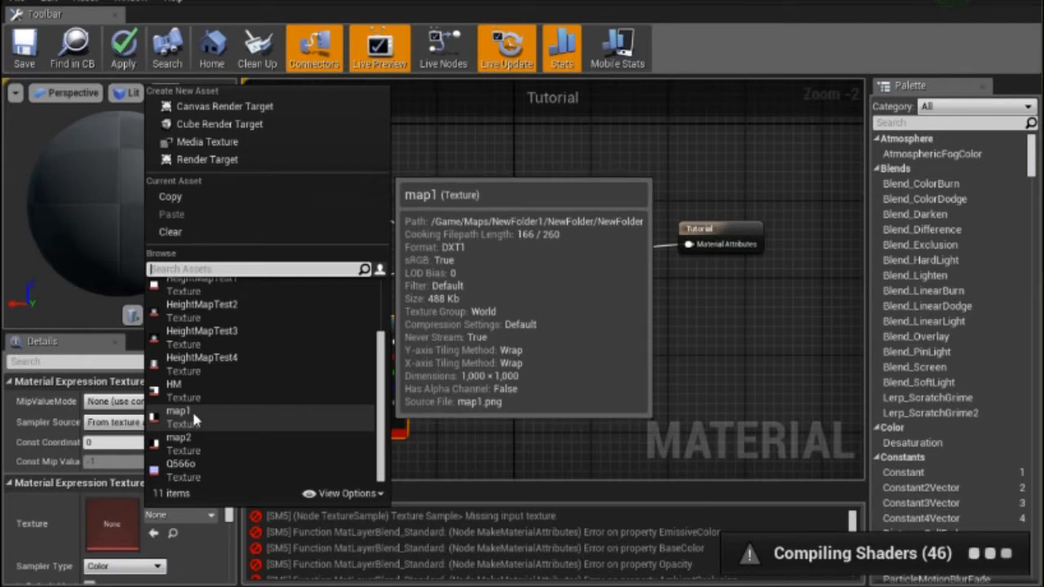
pyautogui.click(193, 414)
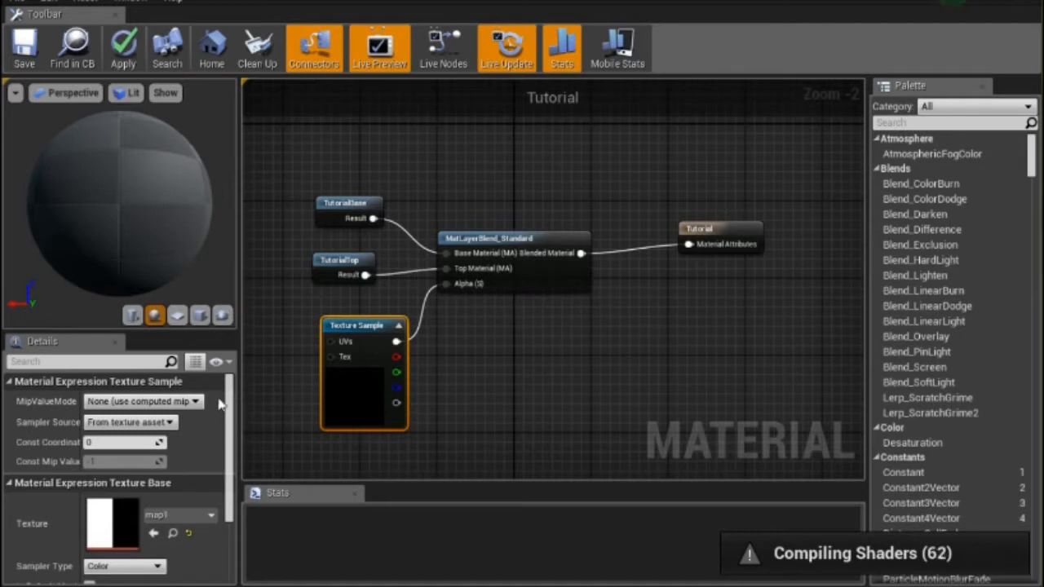
# Apply the Tutorial material's changes and inspect the cube from different angles in the level viewport.
pyautogui.click(715, 226)
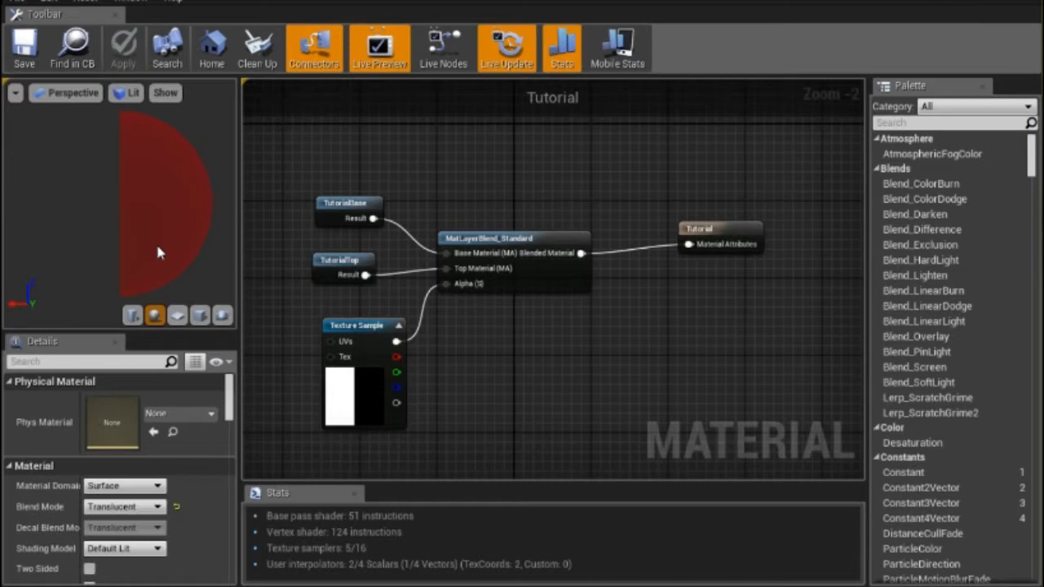
pyautogui.click(953, 2)
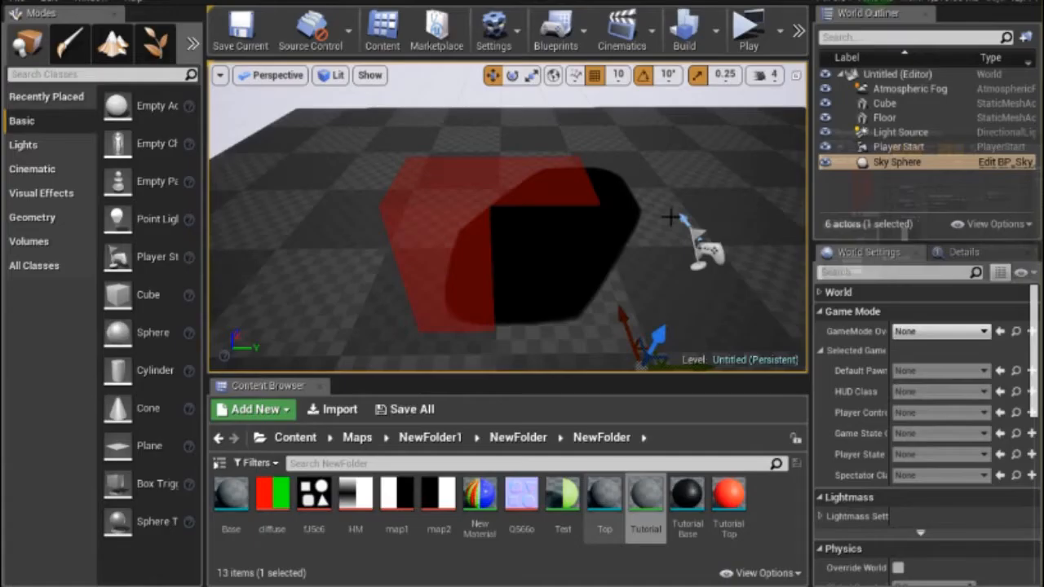
pyautogui.moveTo(507, 216); pyautogui.dragTo(457, 244, button='middle')
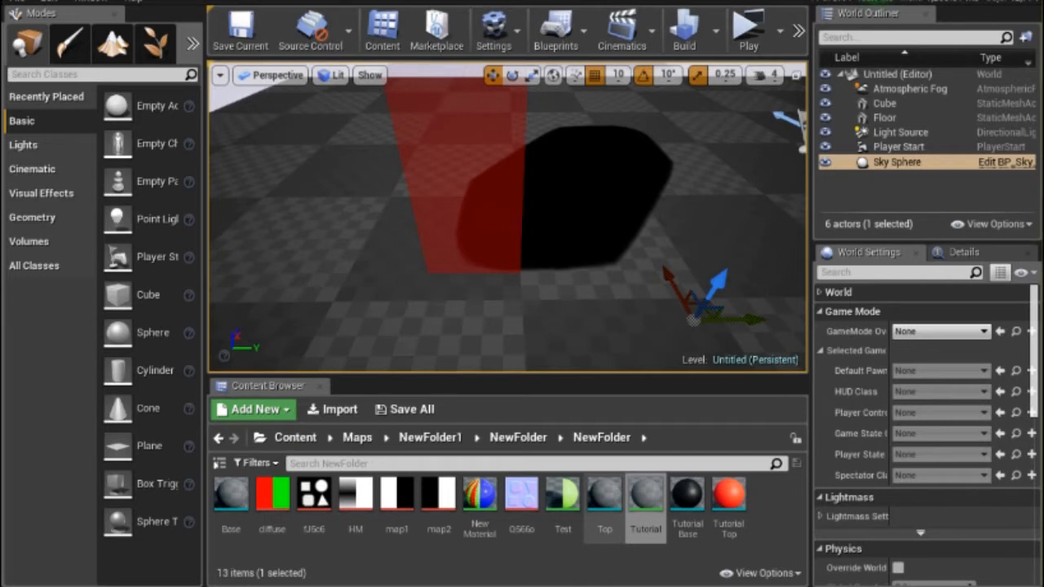
pyautogui.moveTo(387, 371)
pyautogui.mouseDown(button='right')
pyautogui.moveTo(461, 336)
pyautogui.moveTo(388, 377)
pyautogui.mouseUp(button='right')
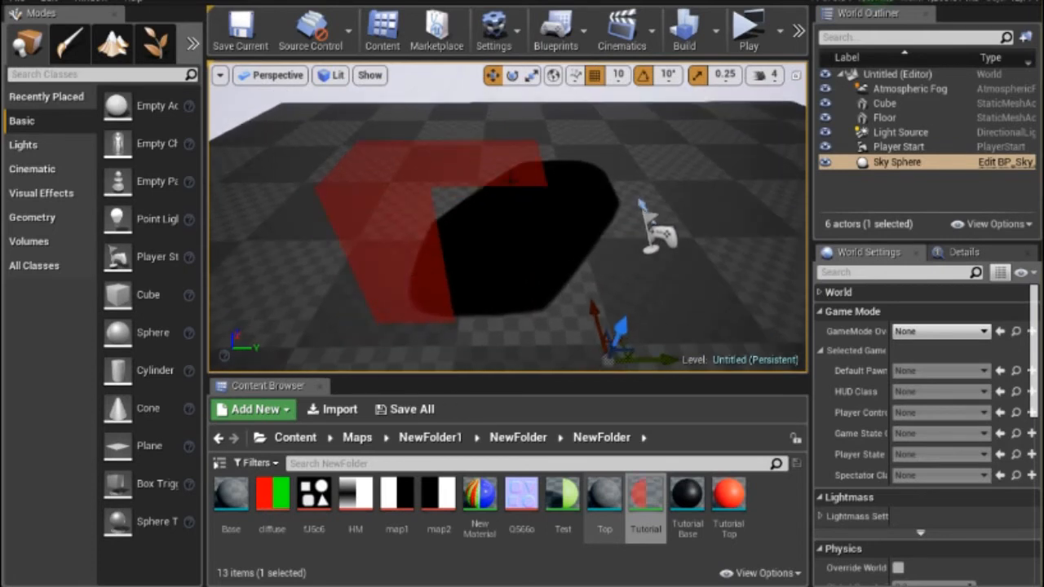